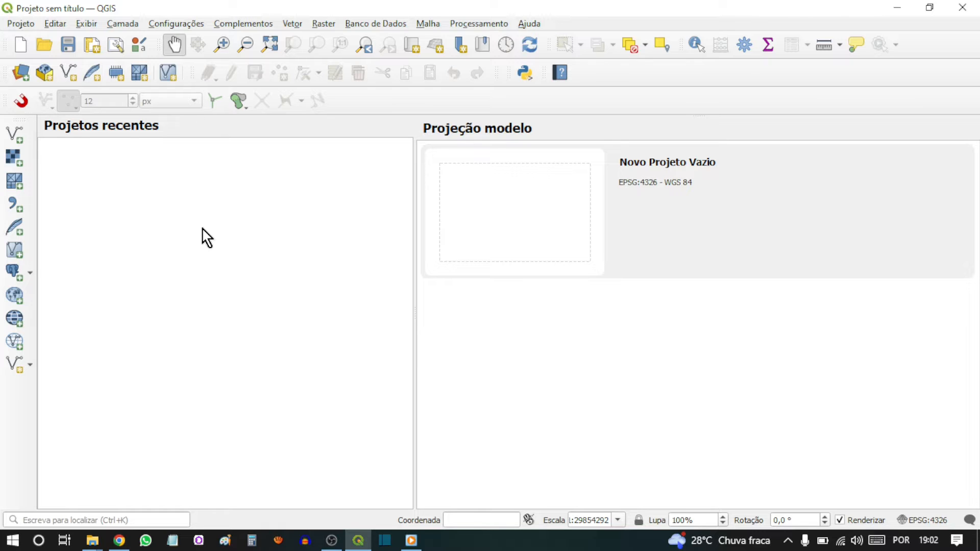
In the program options, make new projects use the default CRS EPSG:4326 - WGS 84
{"action": "left_click", "coordinate": [176, 24]}
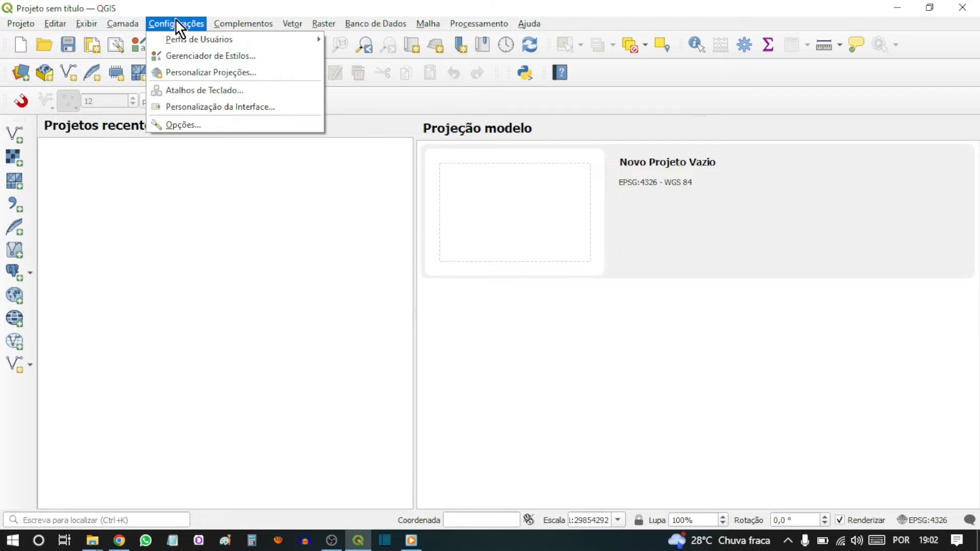
{"action": "left_click", "coordinate": [221, 128]}
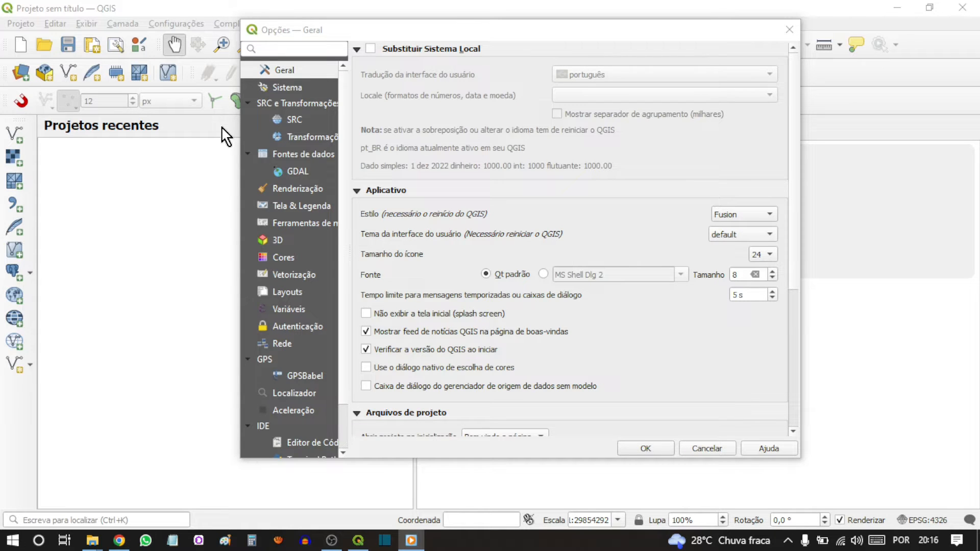
{"action": "left_click", "coordinate": [308, 122]}
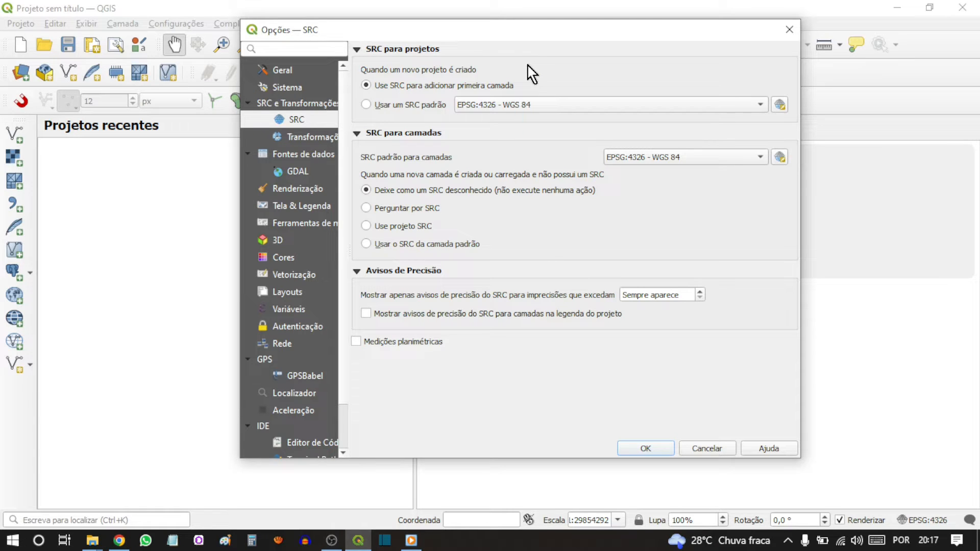
{"action": "left_click", "coordinate": [366, 105]}
{"action": "left_click", "coordinate": [521, 108]}
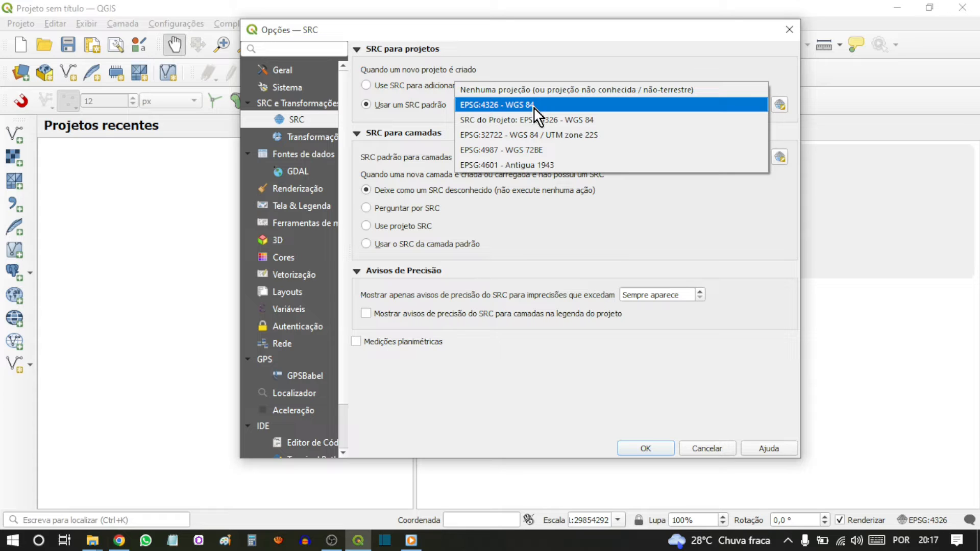
{"action": "left_click", "coordinate": [525, 73]}
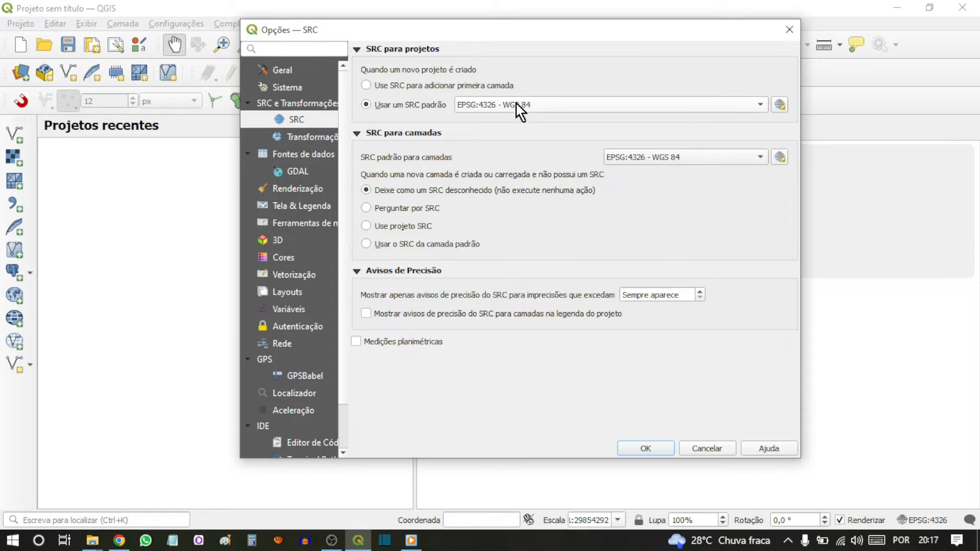
{"action": "mouse_move", "coordinate": [519, 110]}
Set layers without a CRS to "Perguntar por SRC" and enable planimetric measurements
{"action": "mouse_move", "coordinate": [657, 170]}
{"action": "left_click", "coordinate": [366, 208]}
{"action": "left_click", "coordinate": [355, 342]}
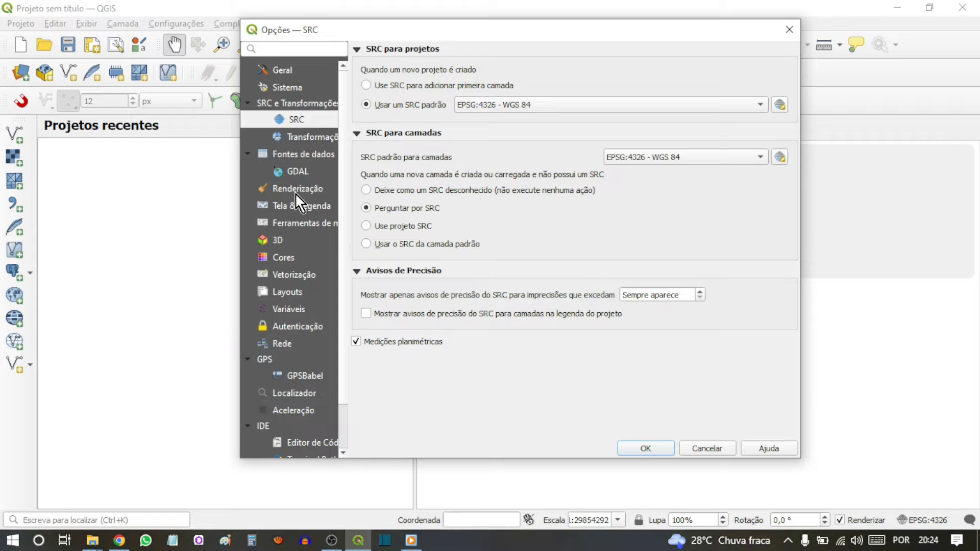
Review the rendering, canvas and legend, and digitizing defaults, including the opacity of the digitizing line and fill colours
{"action": "left_click", "coordinate": [298, 191]}
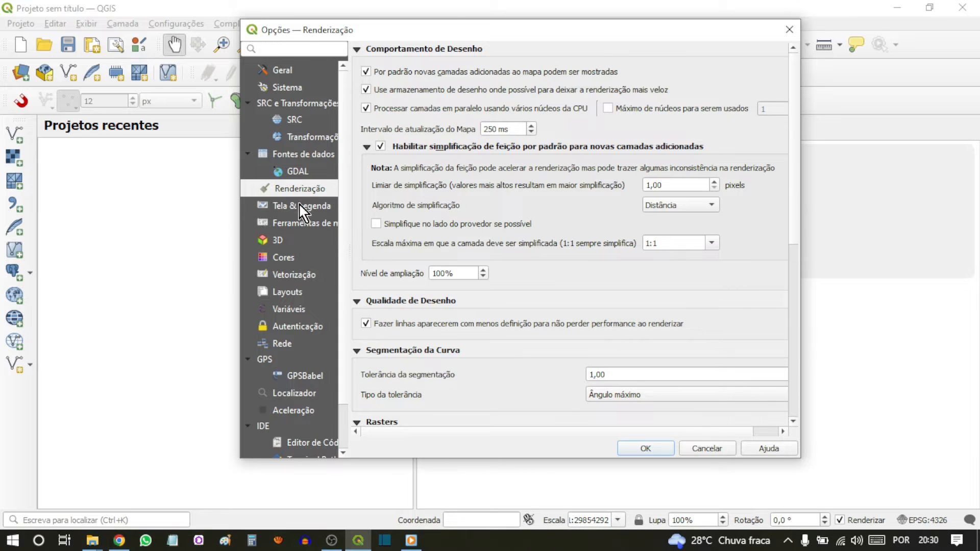
{"action": "left_click", "coordinate": [299, 205]}
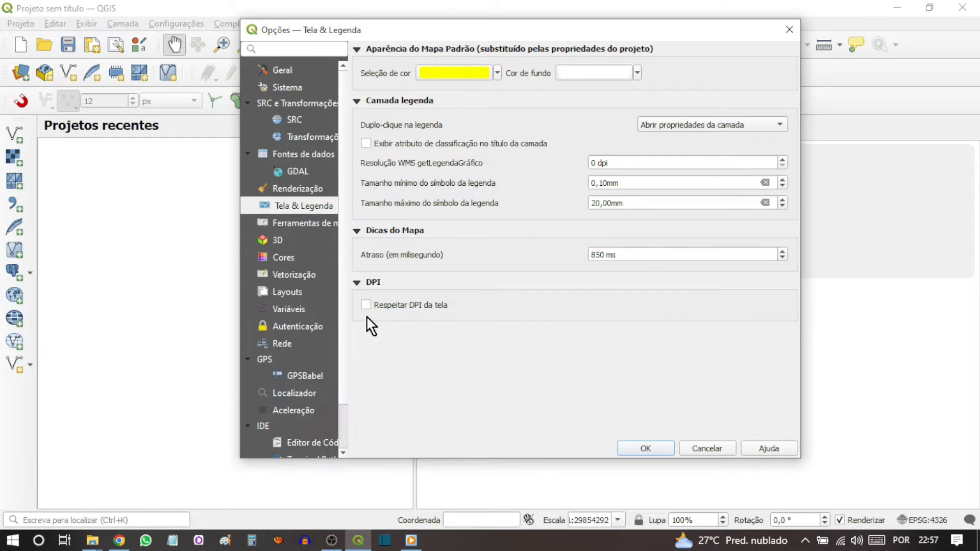
{"action": "left_click", "coordinate": [289, 279]}
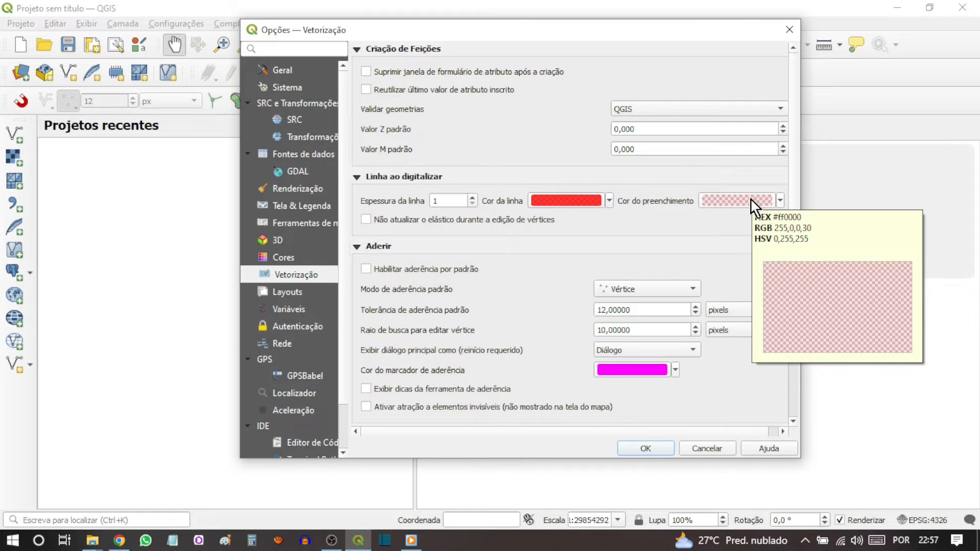
{"action": "left_click", "coordinate": [555, 203]}
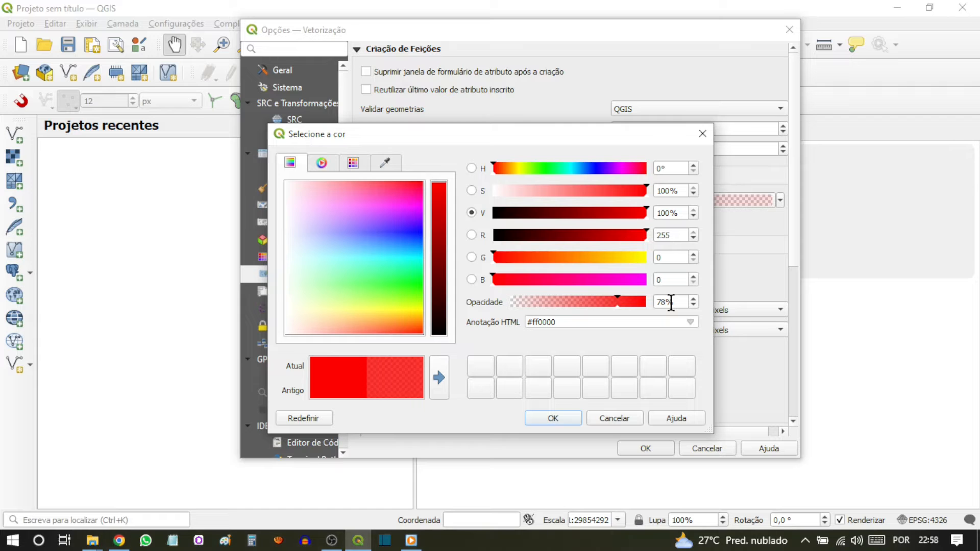
{"action": "left_click", "coordinate": [702, 134]}
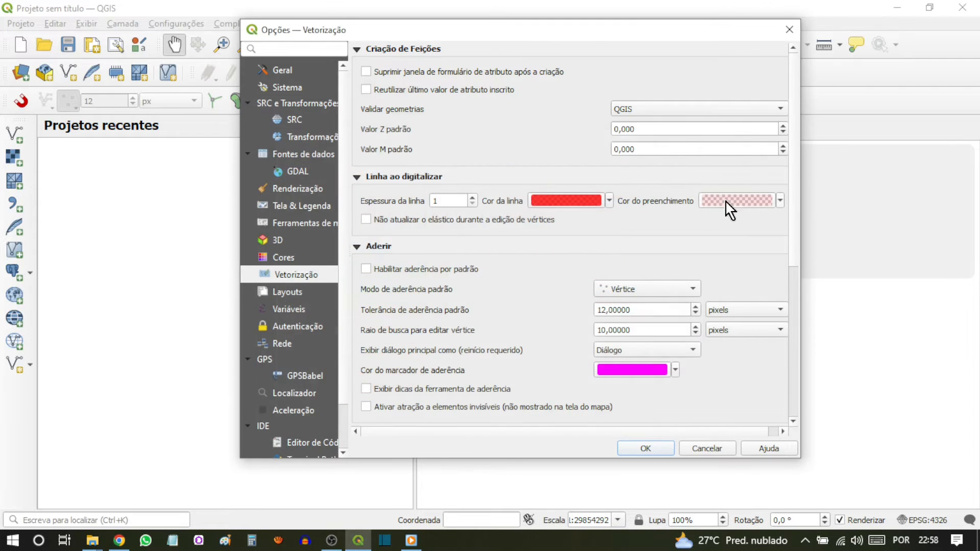
{"action": "left_click", "coordinate": [735, 209]}
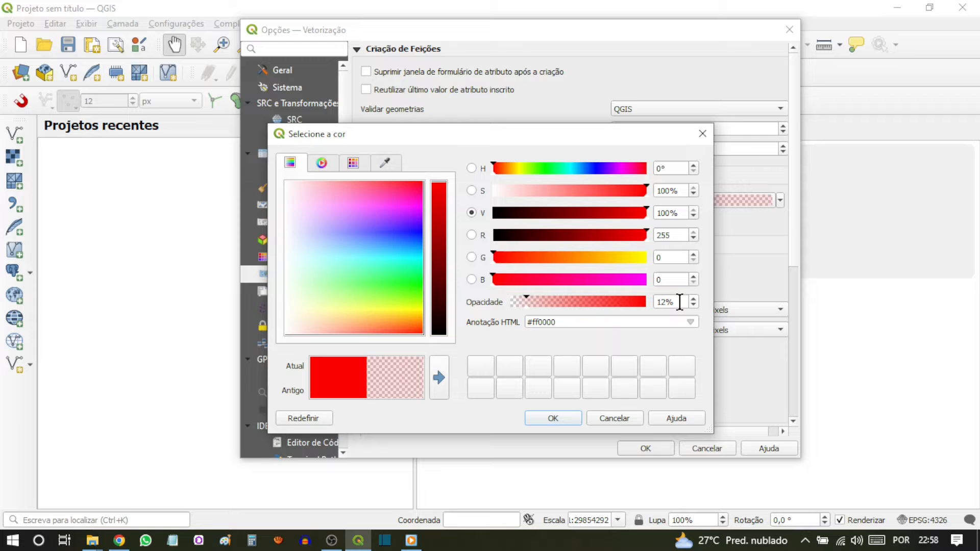
{"action": "left_click", "coordinate": [702, 134]}
Set the default snapping tolerance to 2 map units and switch the vertex search radius unit to map units
{"action": "scroll", "coordinate": [648, 234], "scroll_direction": "down", "scroll_amount": 3}
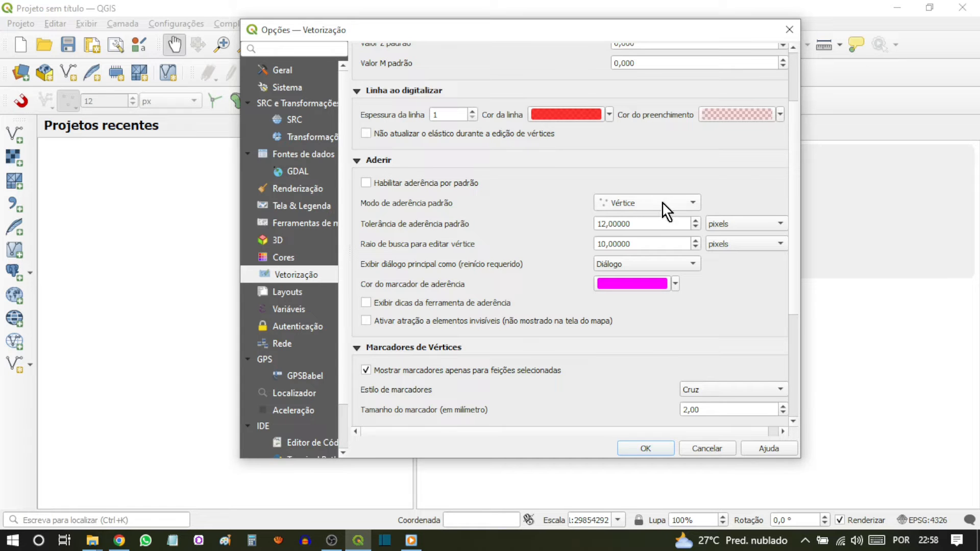
{"action": "left_click", "coordinate": [754, 225]}
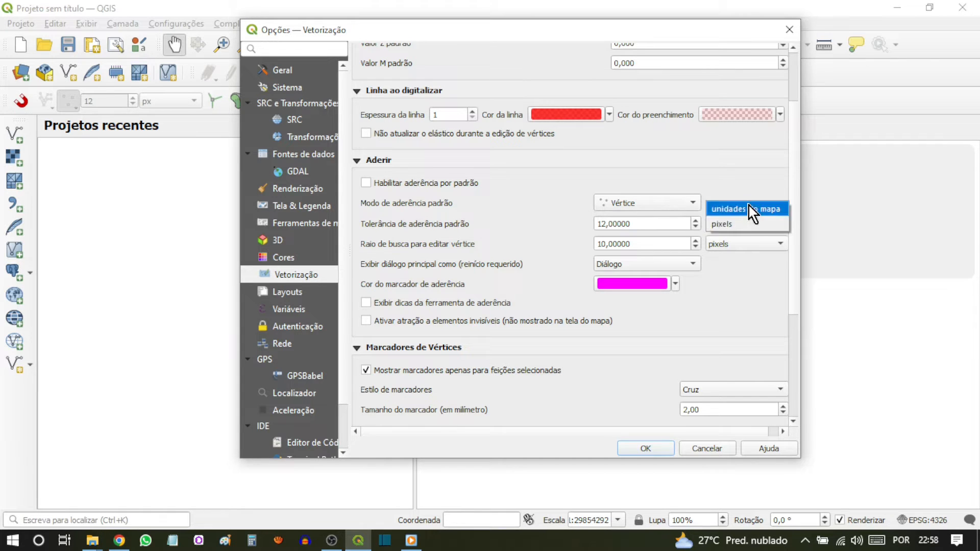
{"action": "left_click", "coordinate": [754, 212]}
{"action": "left_click", "coordinate": [762, 247]}
{"action": "left_click", "coordinate": [757, 224]}
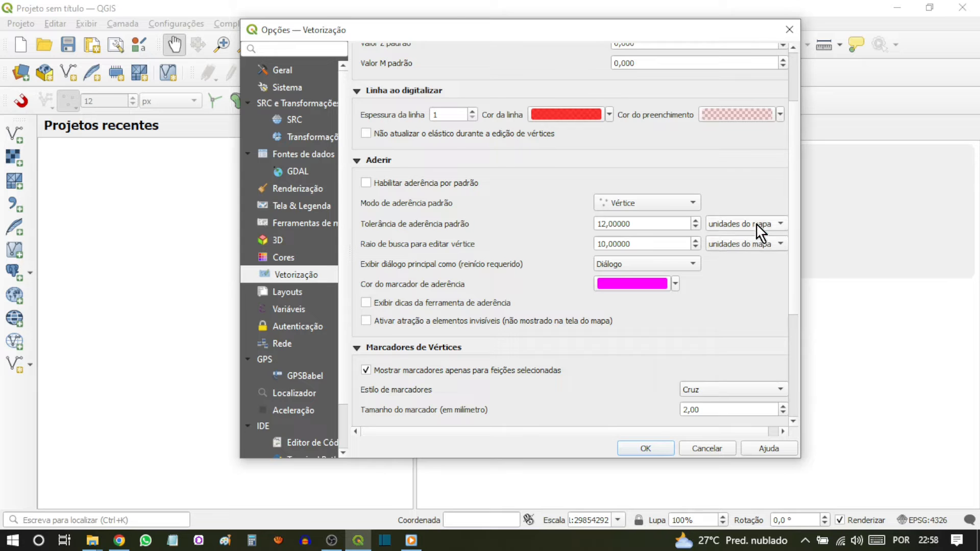
{"action": "left_click", "coordinate": [604, 223]}
{"action": "key", "text": "BackSpace"}
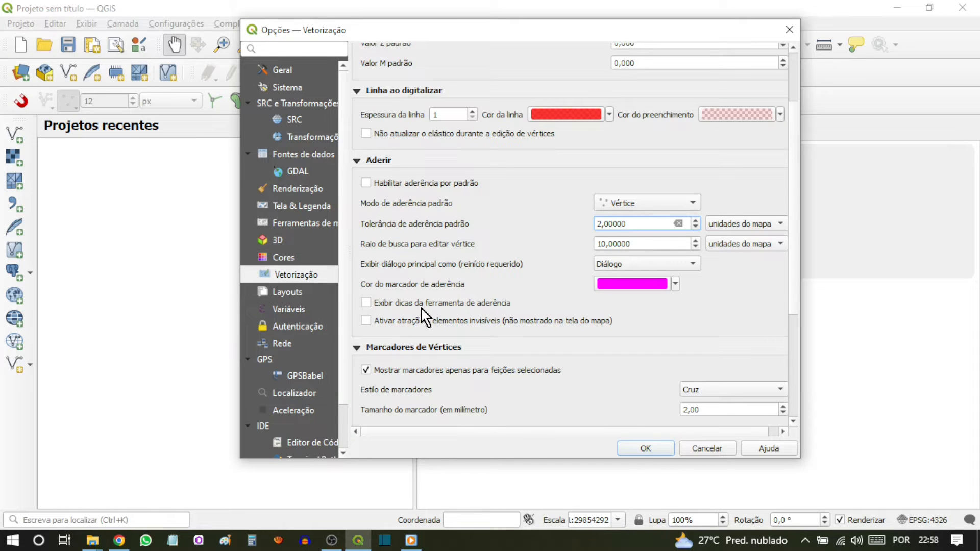
Enable the snapping tool tips and set the vertex marker style to "Círculo semi-transparente"
{"action": "left_click", "coordinate": [366, 303]}
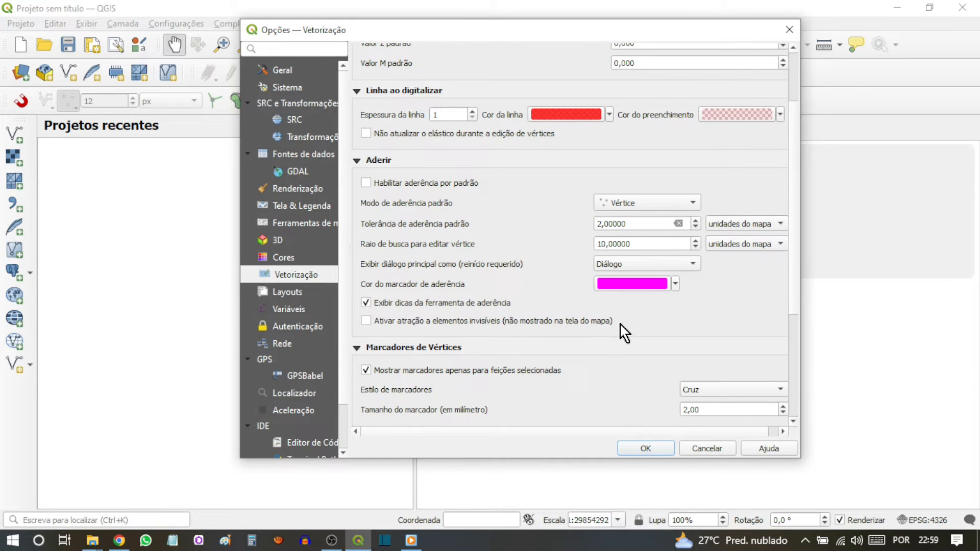
{"action": "scroll", "coordinate": [623, 333], "scroll_direction": "down", "scroll_amount": 1}
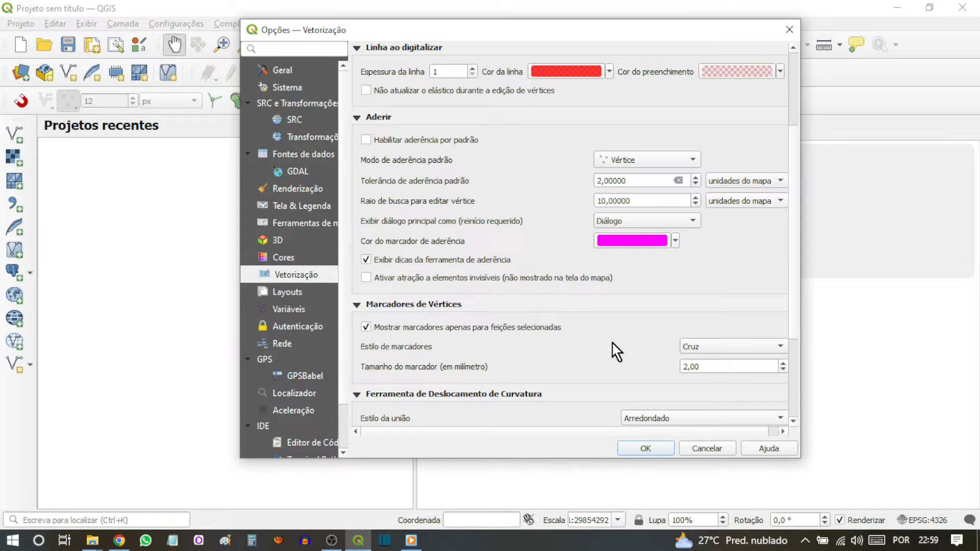
{"action": "left_click", "coordinate": [728, 347]}
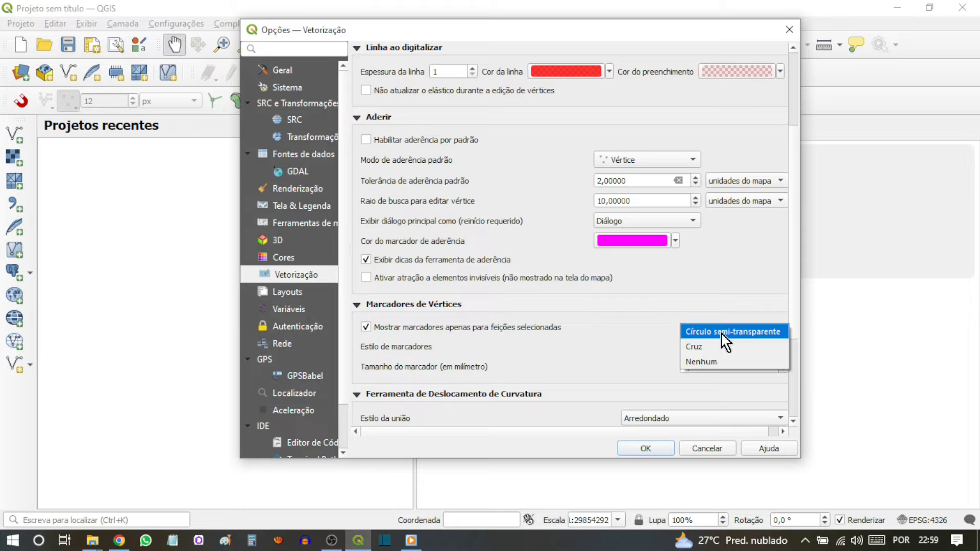
{"action": "left_click", "coordinate": [726, 332]}
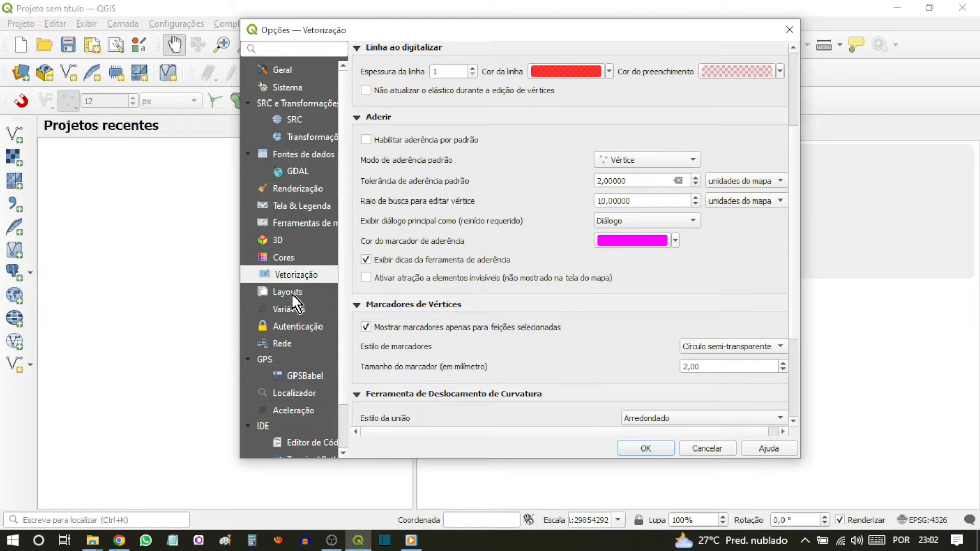
Review the layout defaults and check which devices OpenCL acceleration offers, without keeping the acceleration enabled
{"action": "left_click", "coordinate": [289, 295]}
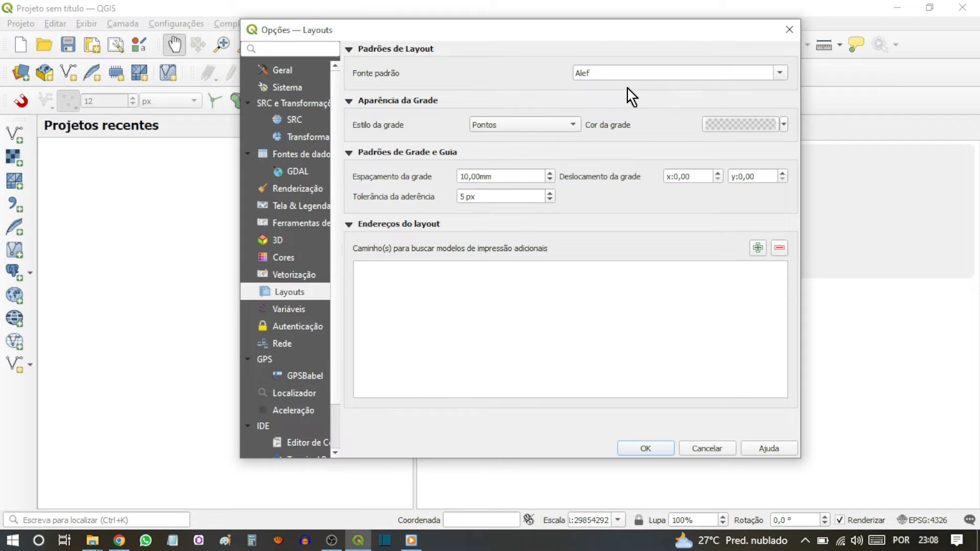
{"action": "left_click", "coordinate": [306, 411]}
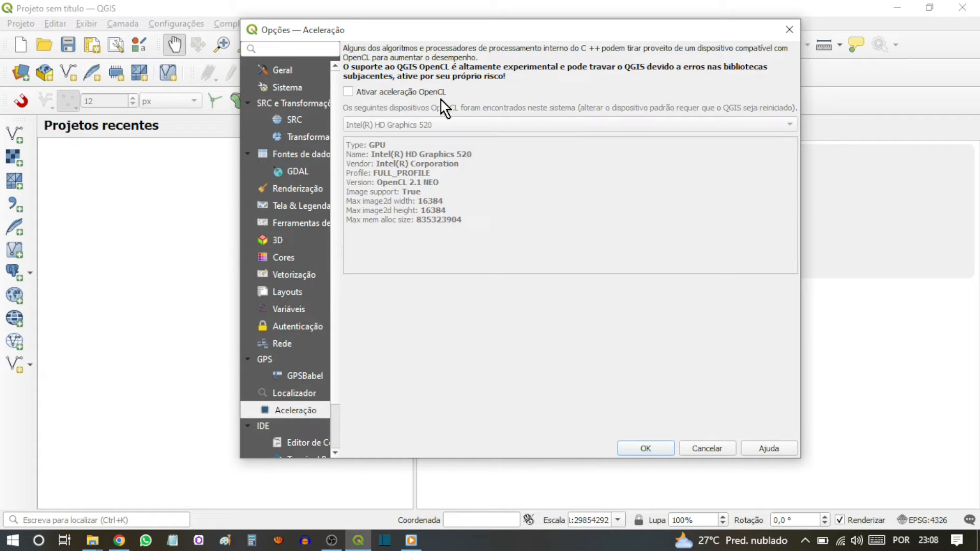
{"action": "left_click", "coordinate": [349, 91]}
{"action": "left_click", "coordinate": [789, 129]}
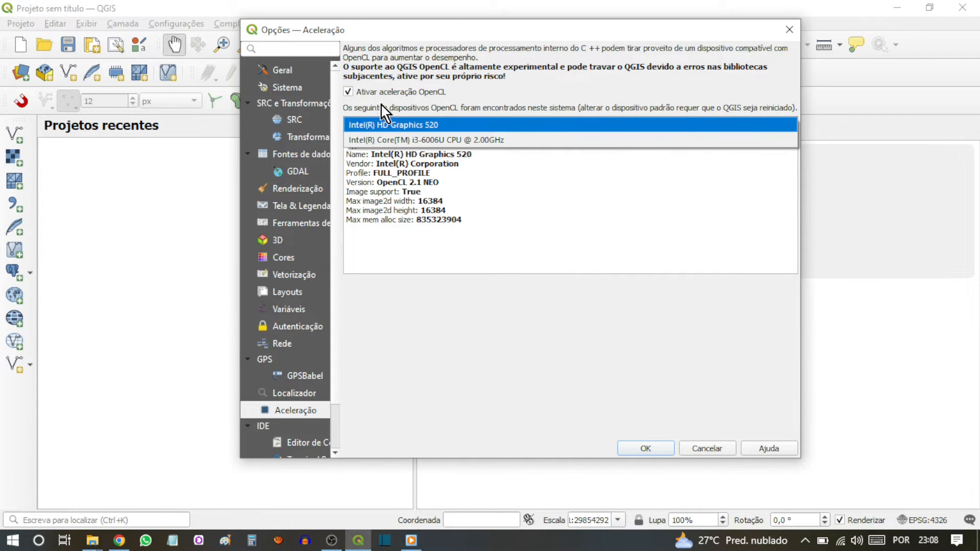
{"action": "left_click", "coordinate": [348, 92]}
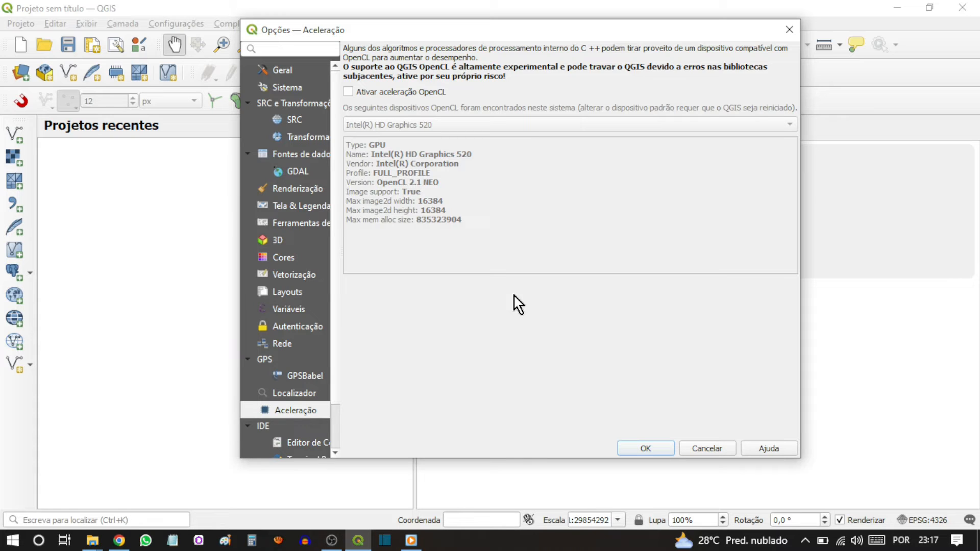
In the general processing settings, set invalid feature filtering to "Não filtre (melhor performance)" and apply the options
{"action": "scroll", "coordinate": [300, 405], "scroll_direction": "down", "scroll_amount": 1}
{"action": "left_click", "coordinate": [294, 429]}
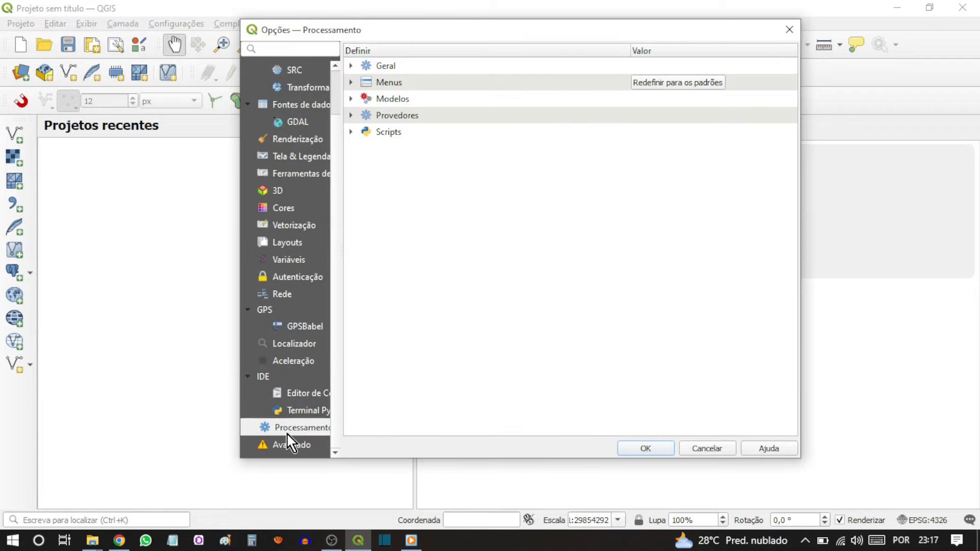
{"action": "left_click", "coordinate": [354, 65]}
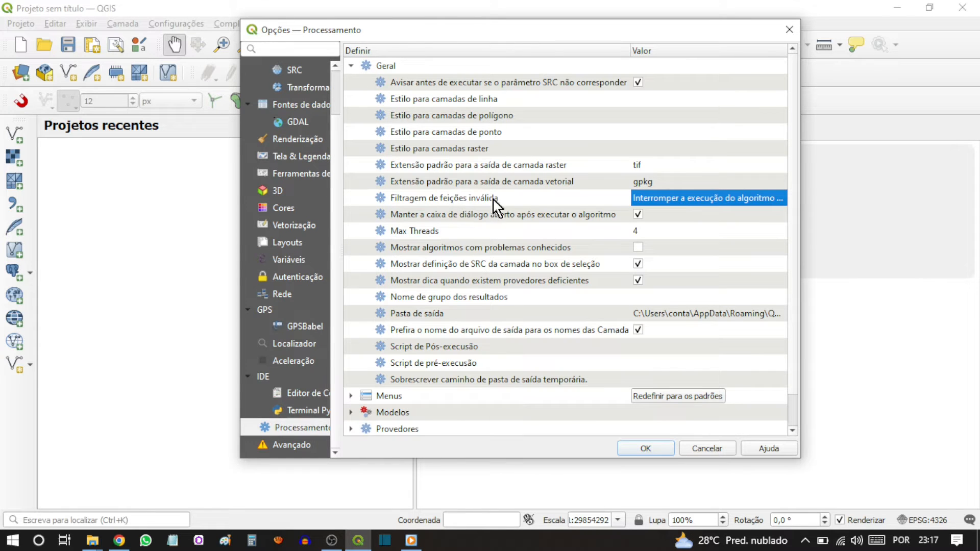
{"action": "left_click", "coordinate": [714, 201]}
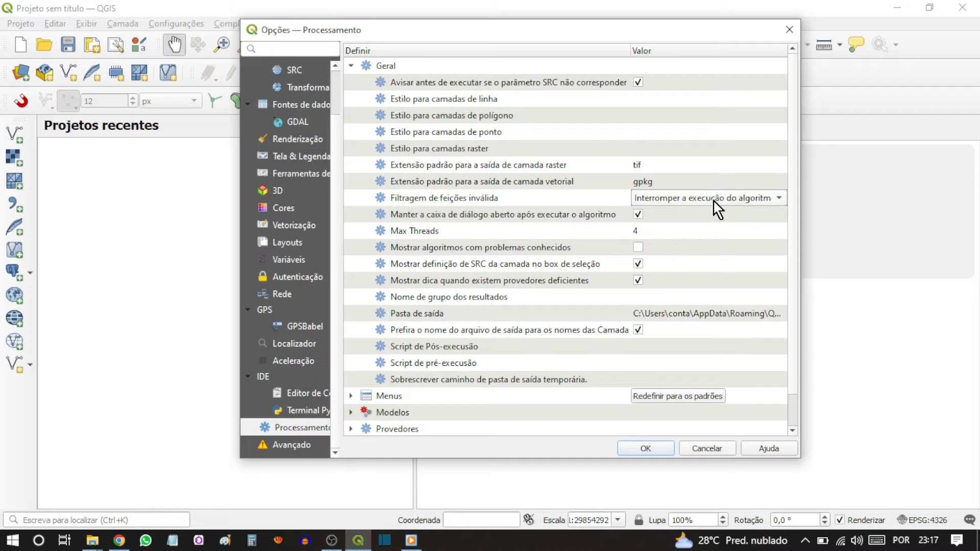
{"action": "left_click", "coordinate": [717, 202]}
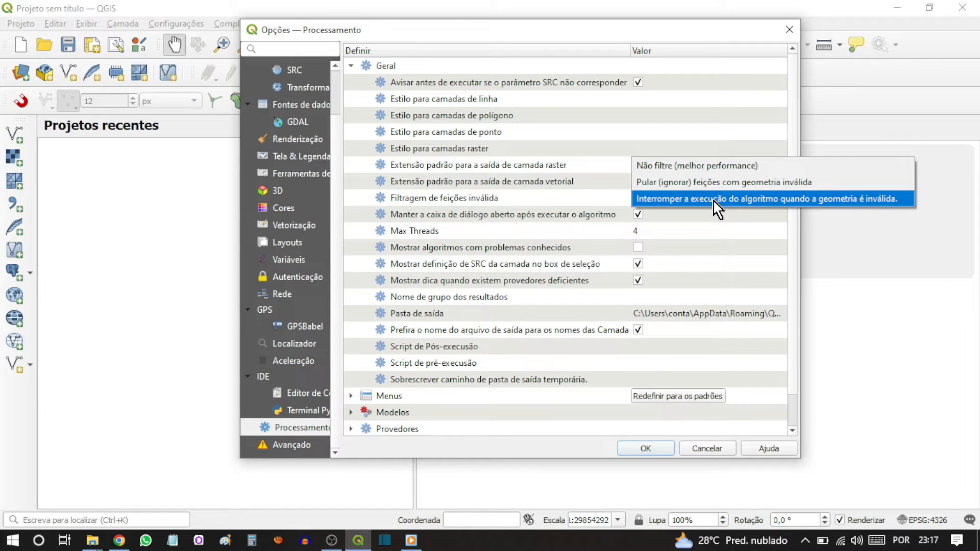
{"action": "left_click", "coordinate": [700, 167]}
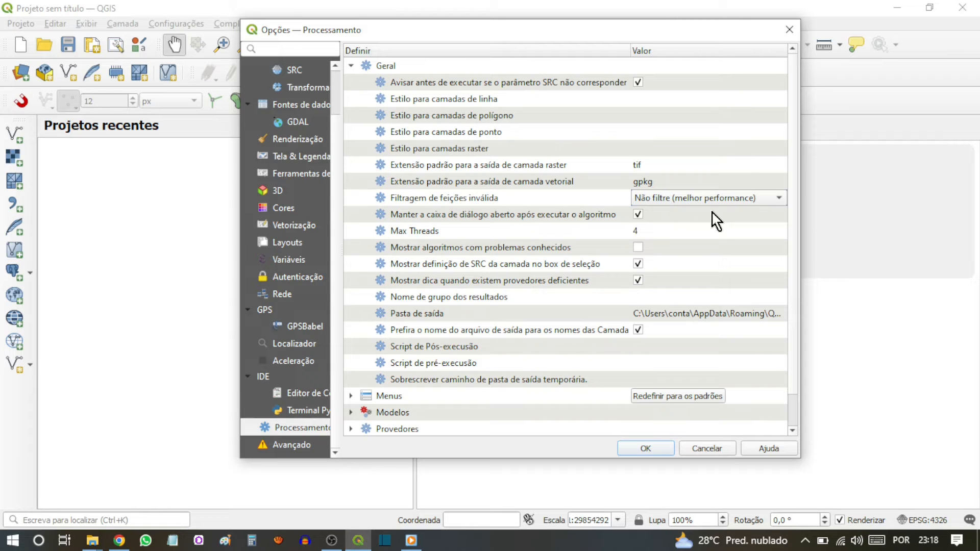
{"action": "left_click", "coordinate": [652, 449]}
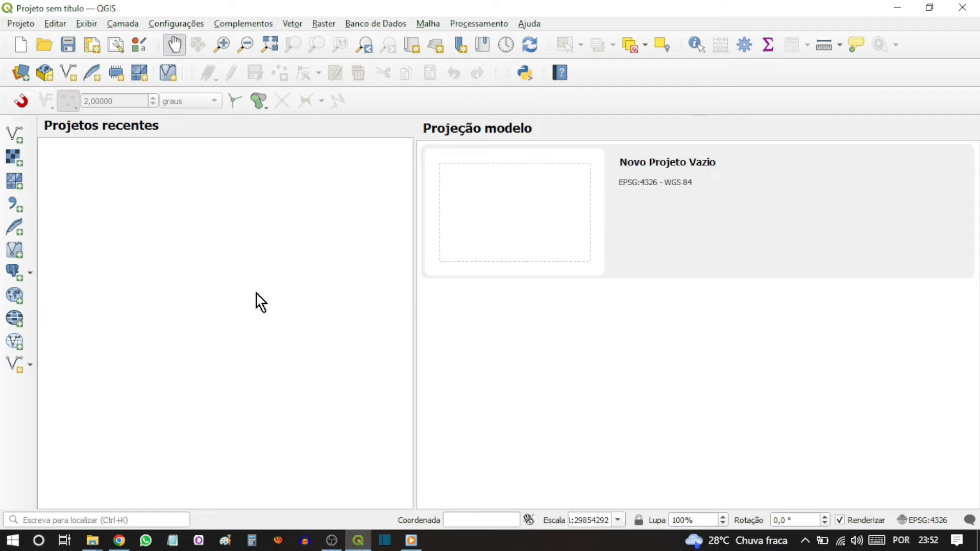
Open the project properties and examine the predefined coordinate reference system groups and the default style settings
{"action": "left_click", "coordinate": [19, 23]}
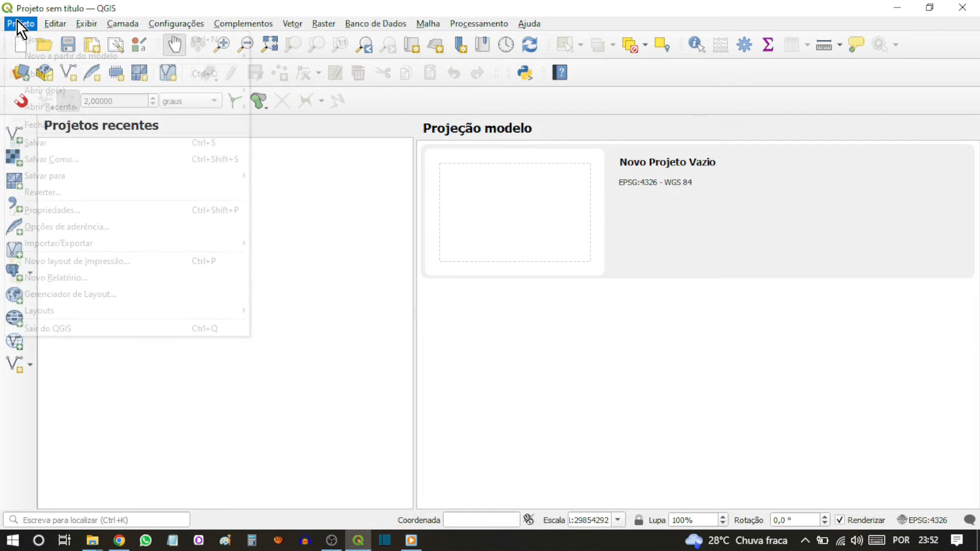
{"action": "left_click", "coordinate": [65, 213]}
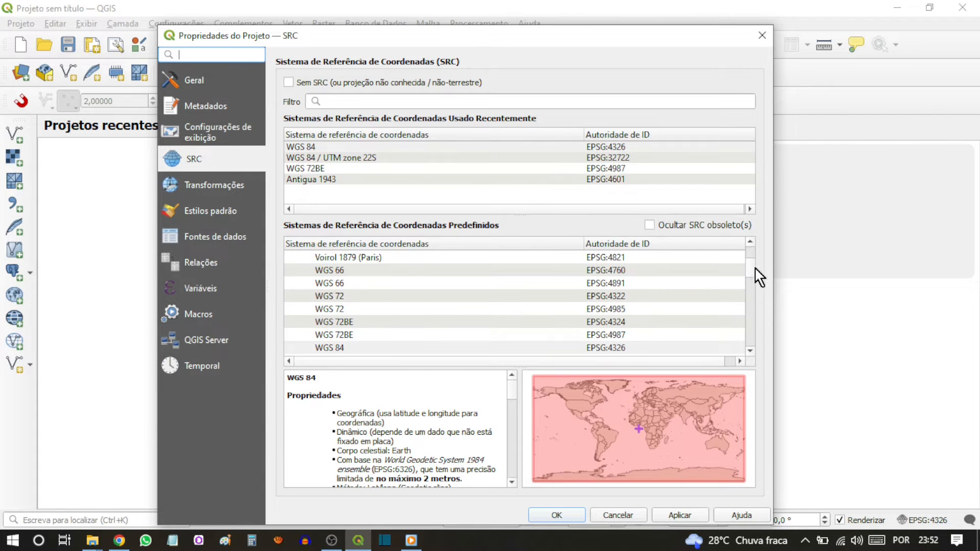
{"action": "left_click_drag", "start_coordinate": [750, 273], "coordinate": [752, 258]}
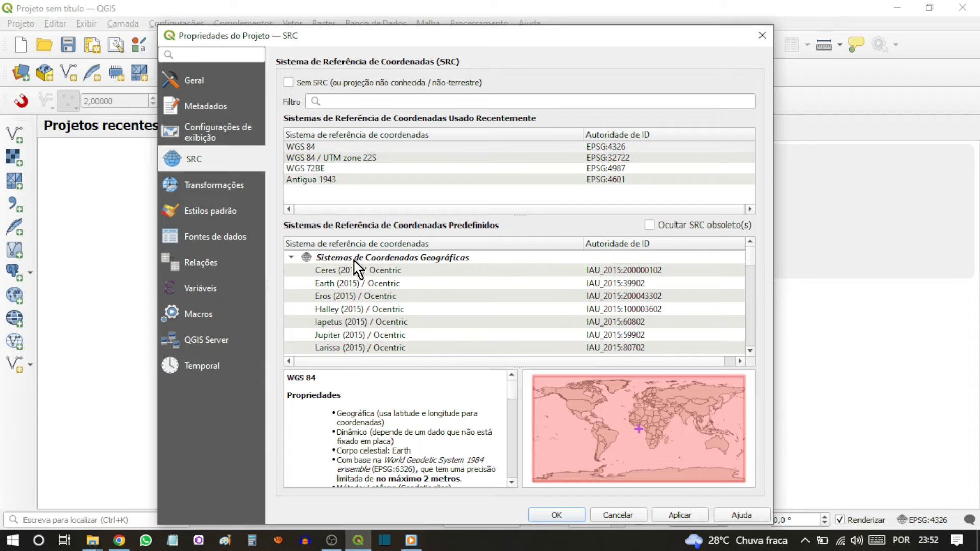
{"action": "left_click", "coordinate": [292, 257]}
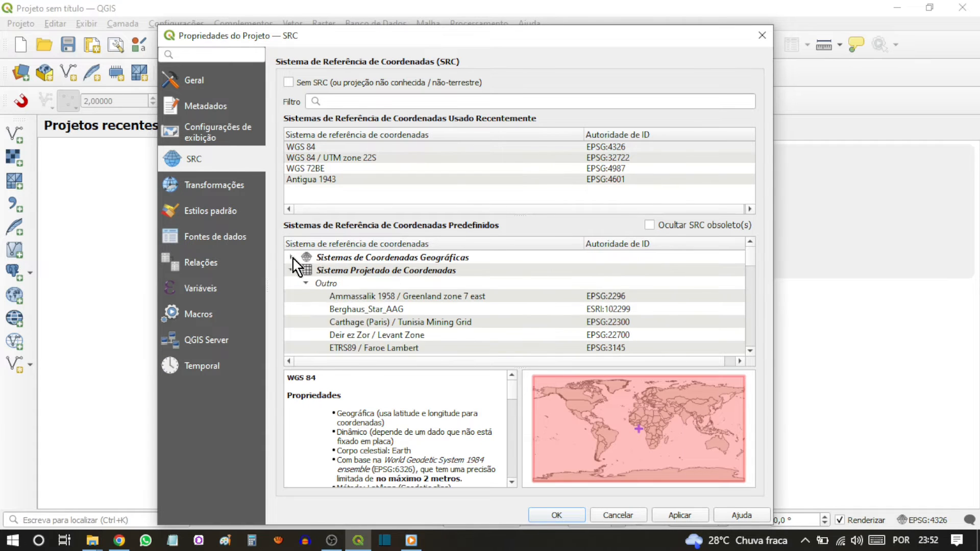
{"action": "scroll", "coordinate": [340, 292], "scroll_direction": "down", "scroll_amount": 2}
{"action": "scroll", "coordinate": [359, 307], "scroll_direction": "up", "scroll_amount": 2}
{"action": "left_click", "coordinate": [215, 211]}
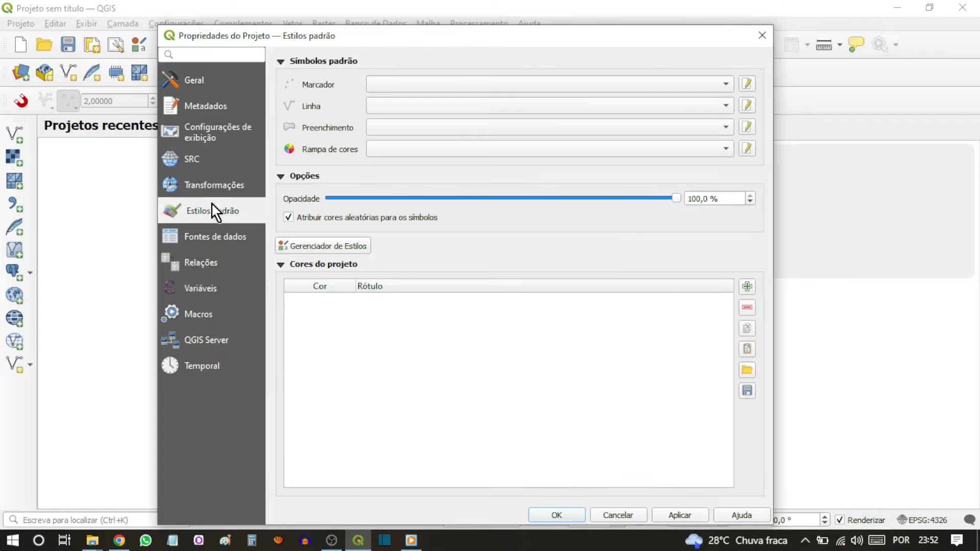
Examine the symbols offered for the project's default marker and line styles without choosing any
{"action": "left_click", "coordinate": [711, 84]}
{"action": "left_click", "coordinate": [712, 85]}
{"action": "left_click", "coordinate": [715, 107]}
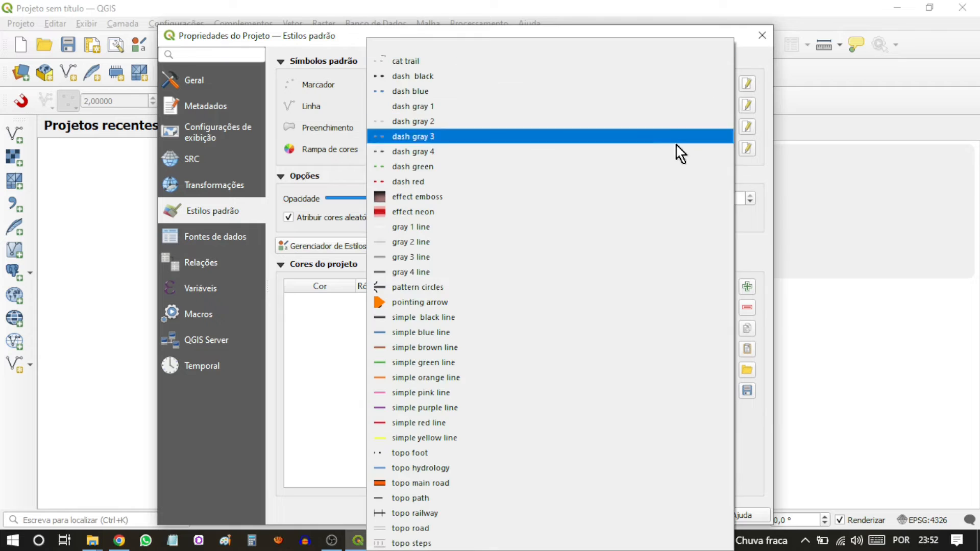
{"action": "left_click", "coordinate": [636, 48]}
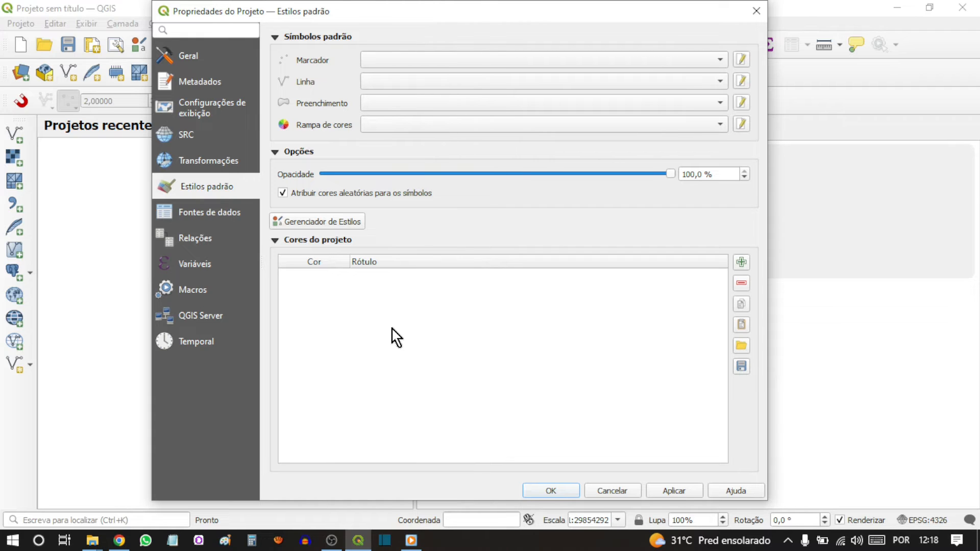
Choose WGS 84 / UTM zone 22S (EPSG:32722) as the project's coordinate reference system
{"action": "left_click", "coordinate": [195, 147]}
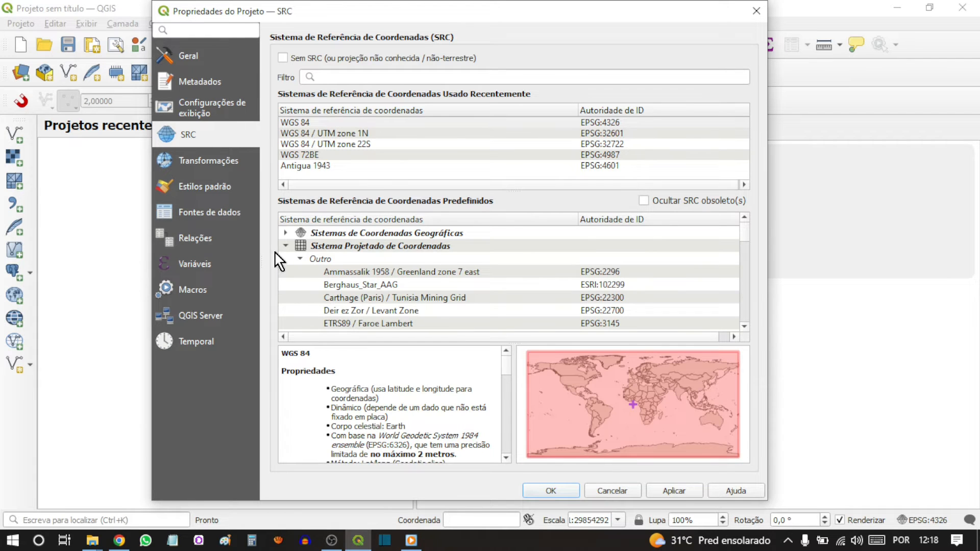
{"action": "scroll", "coordinate": [448, 317], "scroll_direction": "down", "scroll_amount": 10}
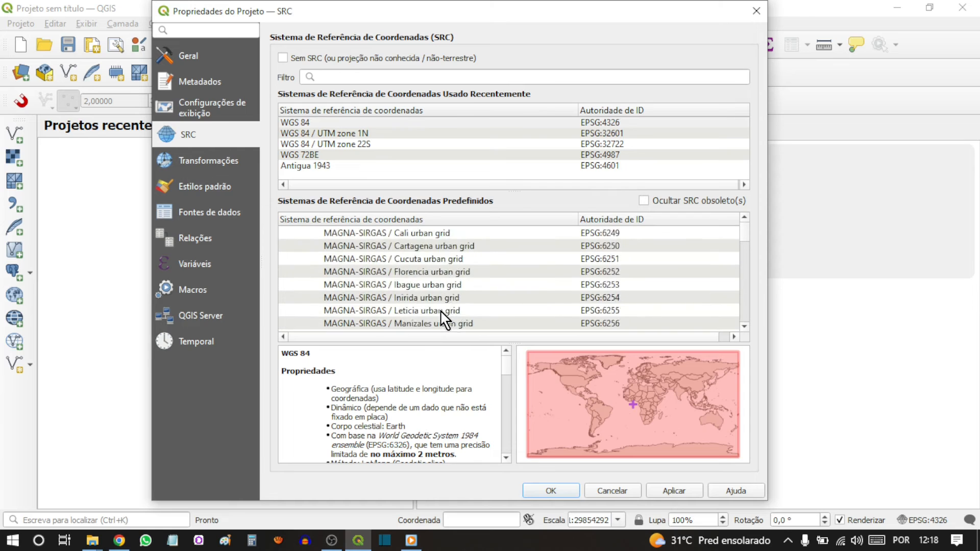
{"action": "scroll", "coordinate": [446, 320], "scroll_direction": "up", "scroll_amount": 10}
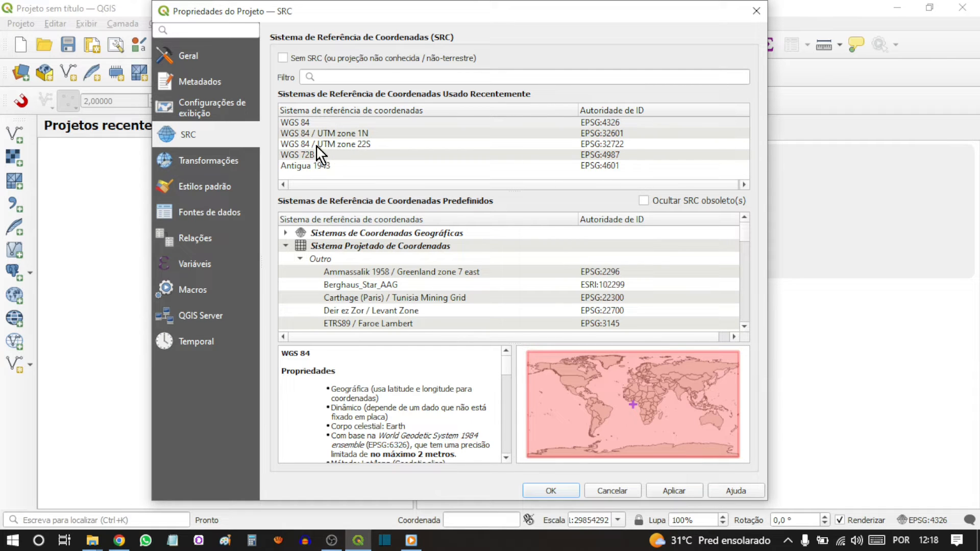
{"action": "left_click", "coordinate": [361, 145]}
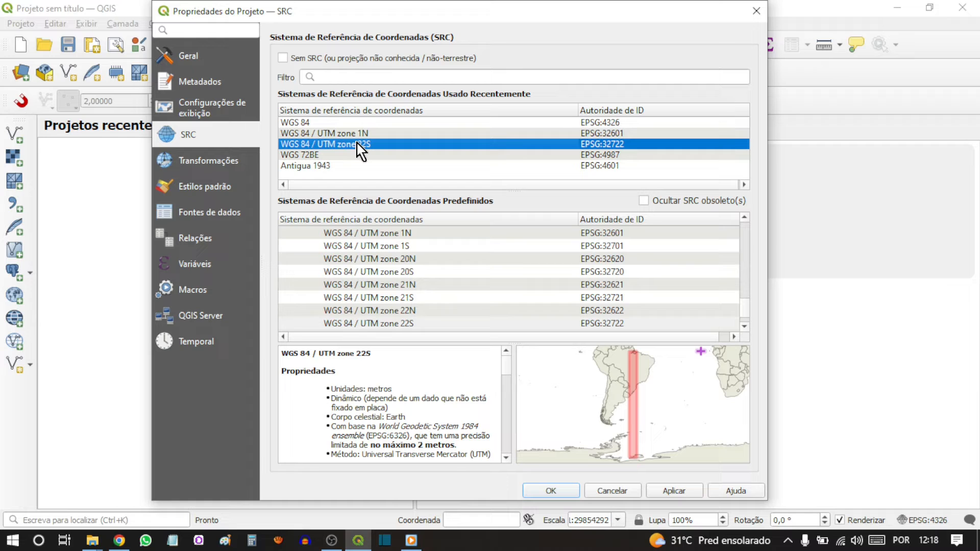
Set the project's measurement ellipsoid to None / Planimetric, then apply and accept the project properties
{"action": "left_click", "coordinate": [189, 56]}
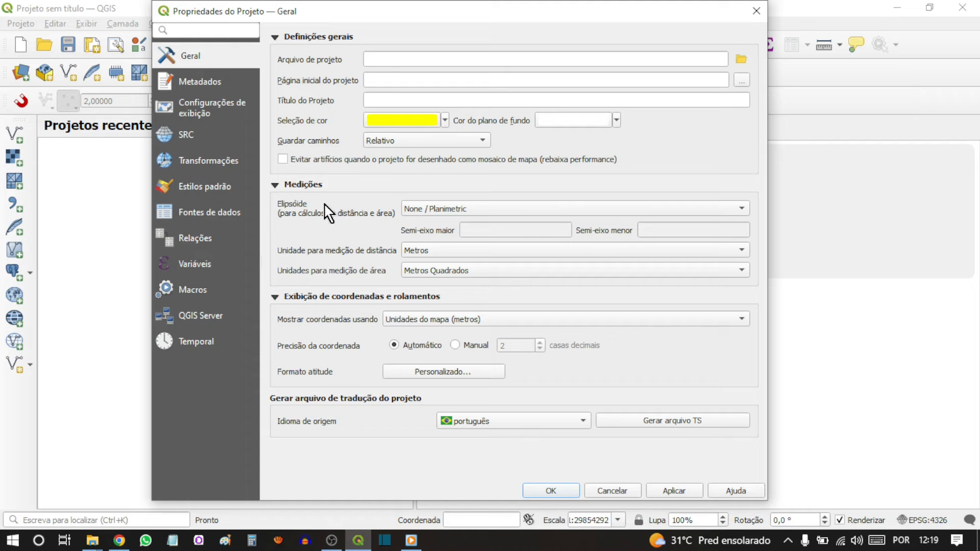
{"action": "left_click", "coordinate": [435, 214]}
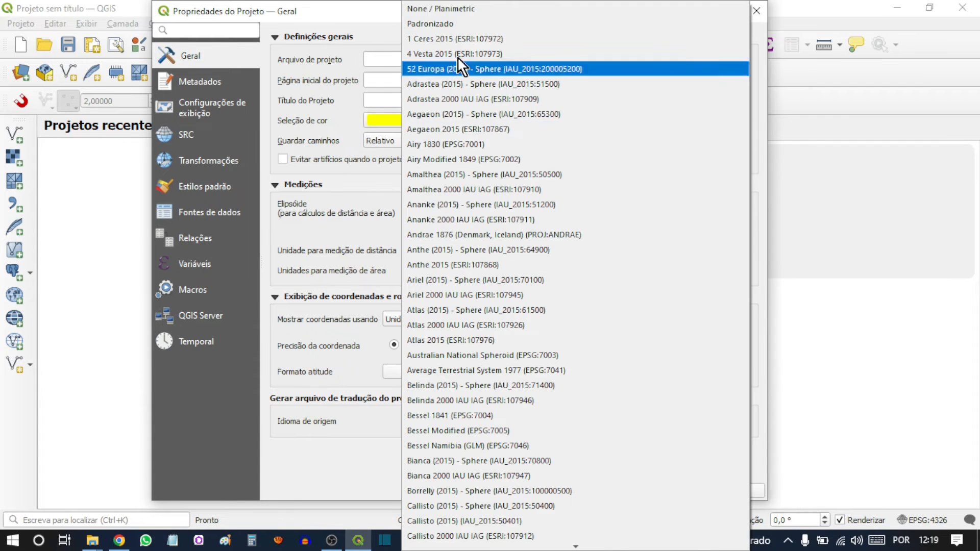
{"action": "left_click", "coordinate": [440, 9]}
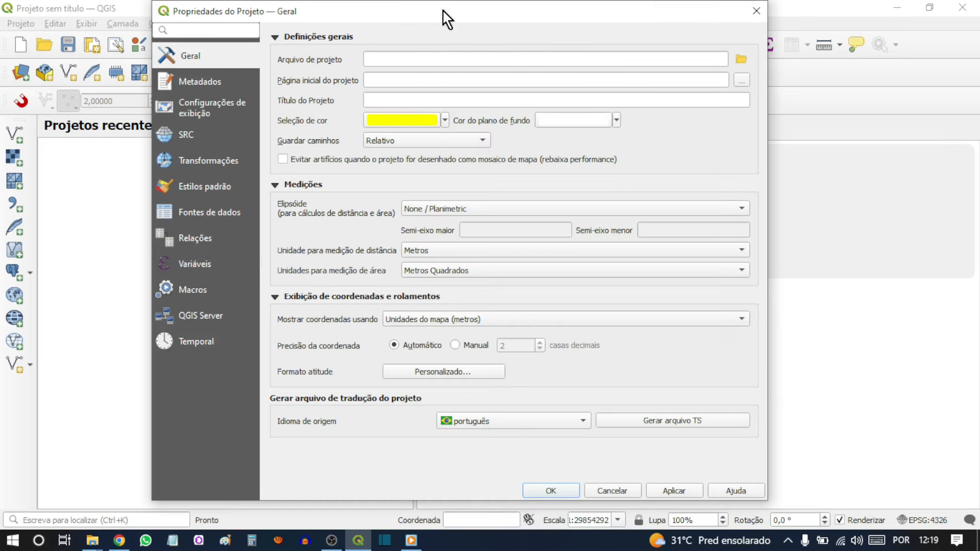
{"action": "left_click", "coordinate": [673, 492]}
{"action": "left_click", "coordinate": [554, 491]}
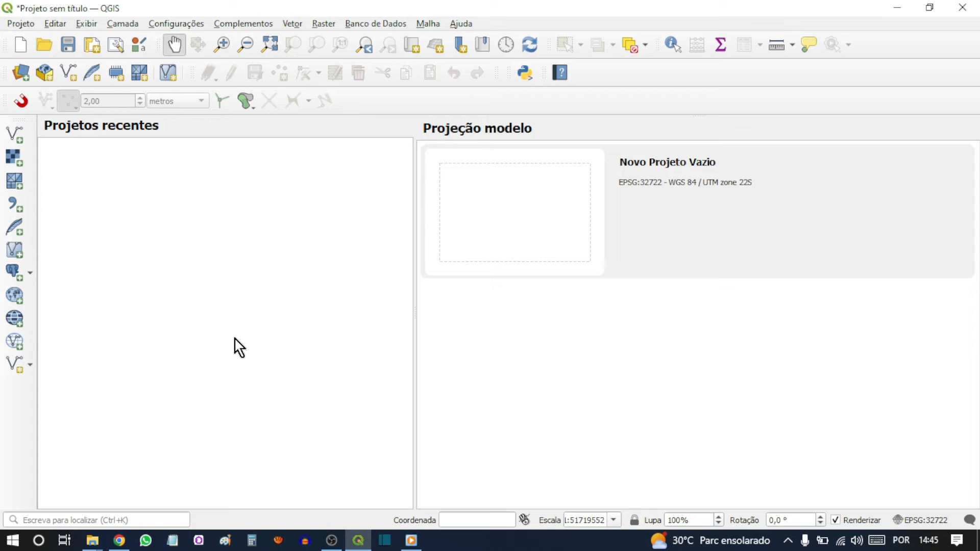
Open the plugin manager and enable the installed plugins DB Manager, Processing and Verificador de topologia
{"action": "left_click", "coordinate": [247, 23]}
{"action": "left_click", "coordinate": [253, 39]}
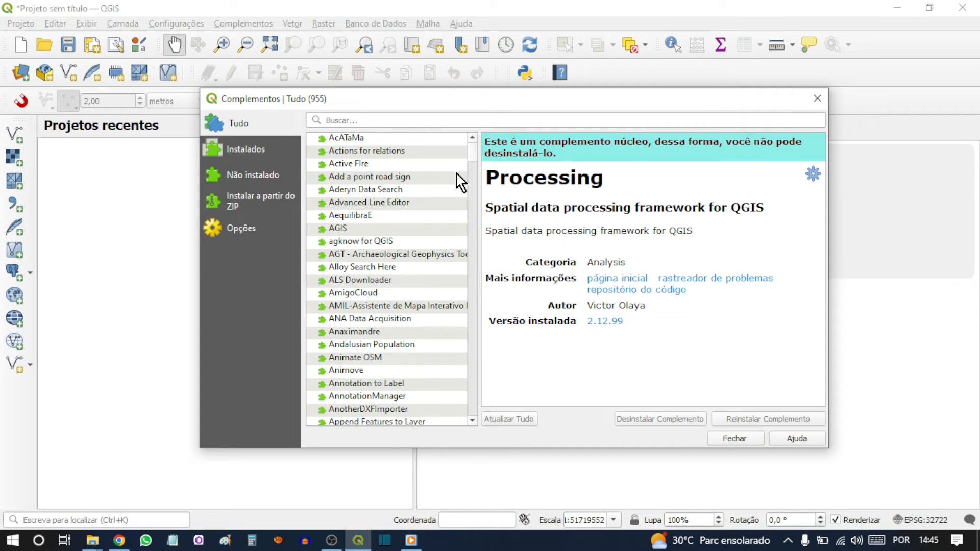
{"action": "left_click", "coordinate": [247, 149]}
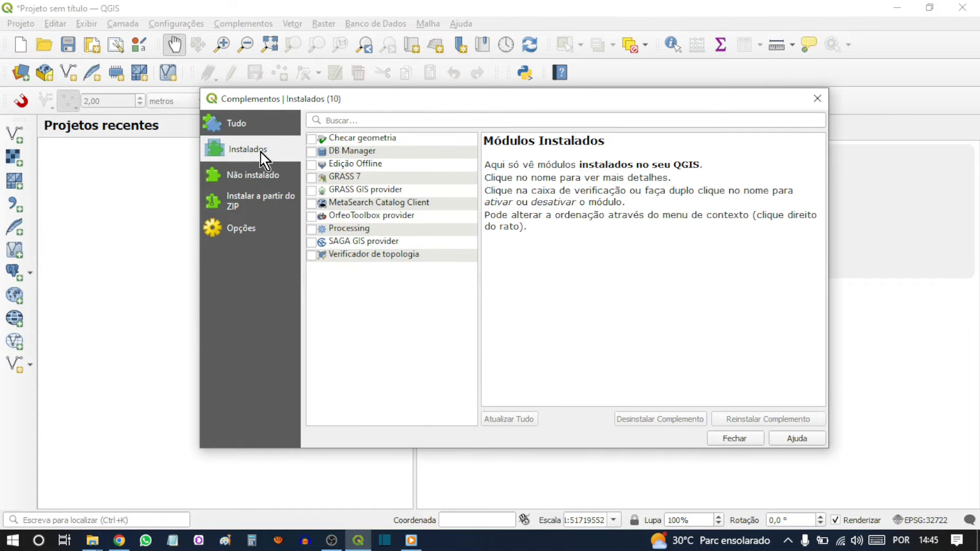
{"action": "left_click", "coordinate": [311, 152]}
{"action": "left_click", "coordinate": [311, 228]}
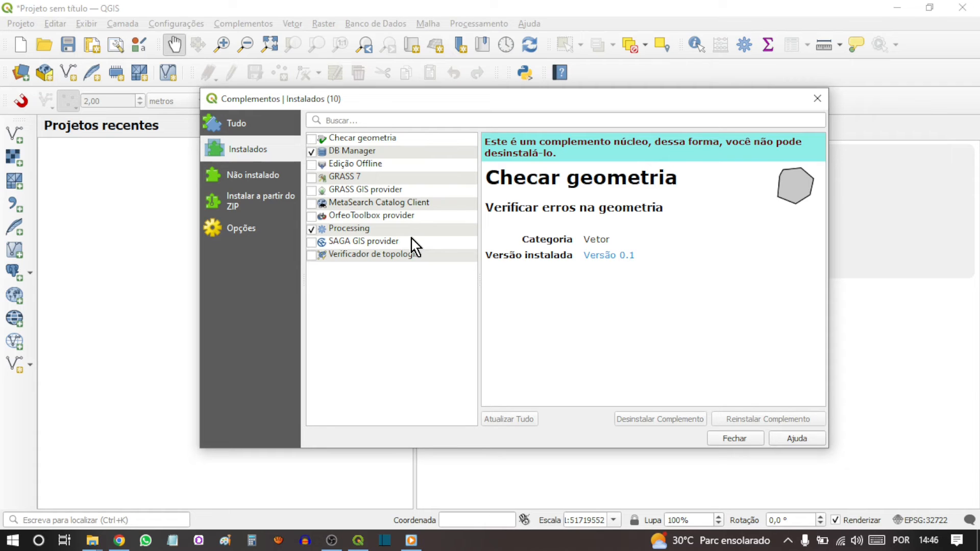
{"action": "left_click", "coordinate": [311, 255]}
Look through the full list of available plugins and return to its beginning
{"action": "left_click", "coordinate": [252, 126]}
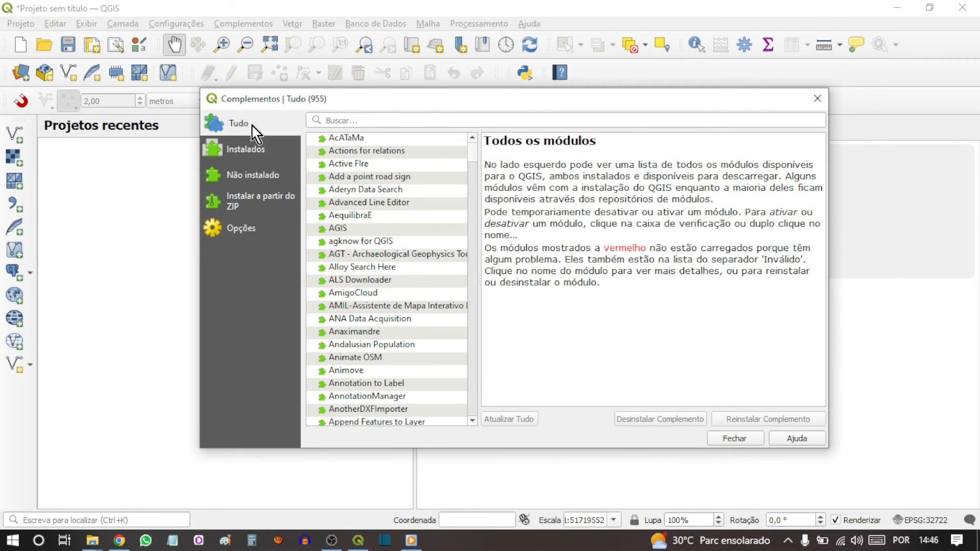
{"action": "scroll", "coordinate": [441, 169], "scroll_direction": "down", "scroll_amount": 4}
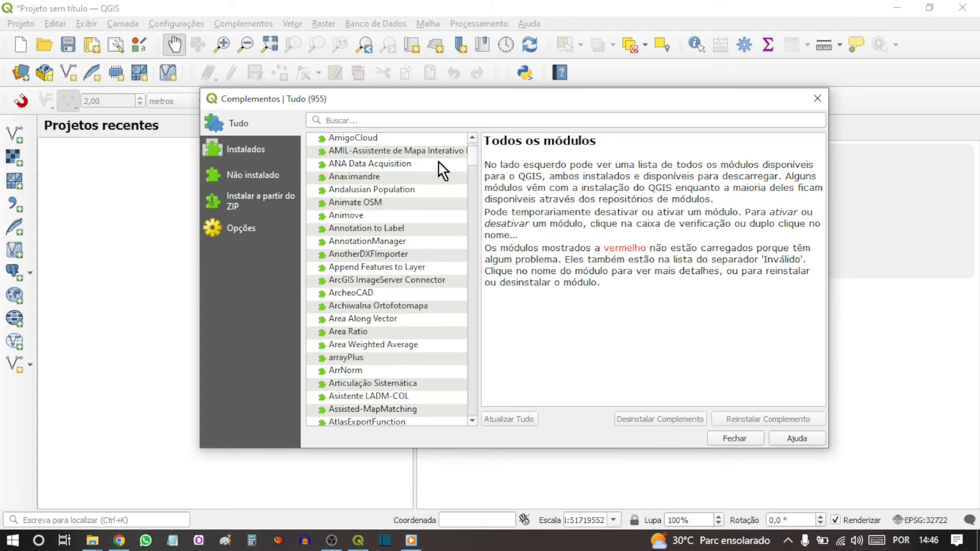
{"action": "scroll", "coordinate": [439, 184], "scroll_direction": "down", "scroll_amount": 18}
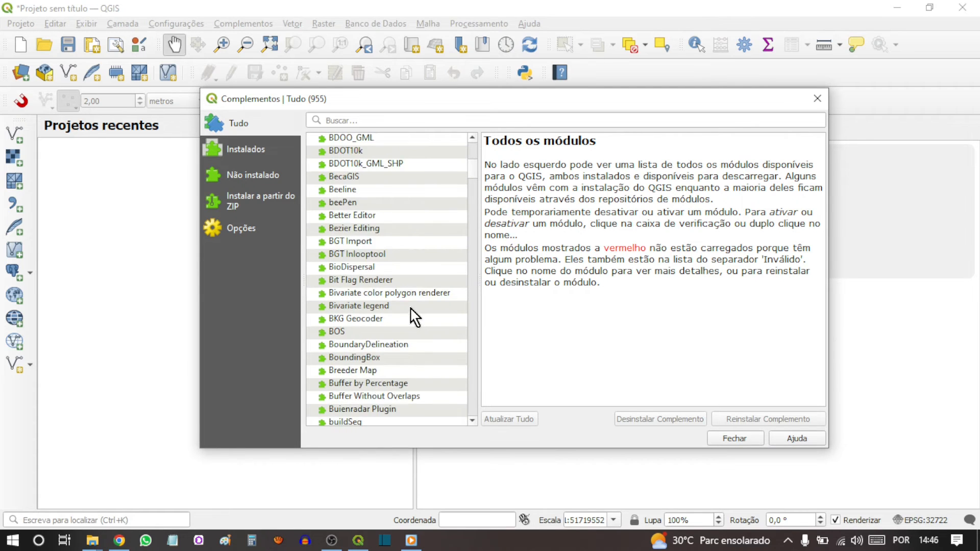
{"action": "scroll", "coordinate": [414, 332], "scroll_direction": "down", "scroll_amount": 7}
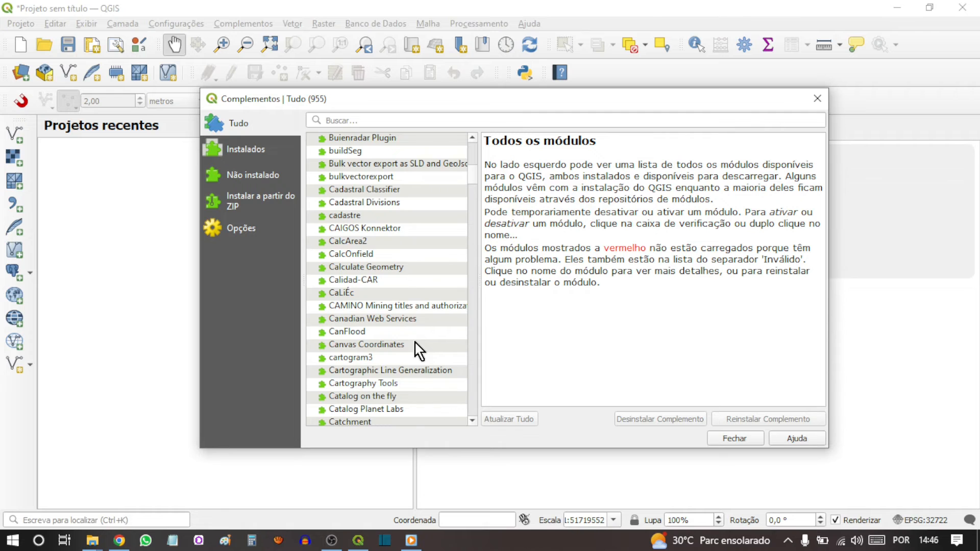
{"action": "scroll", "coordinate": [419, 352], "scroll_direction": "down", "scroll_amount": 20}
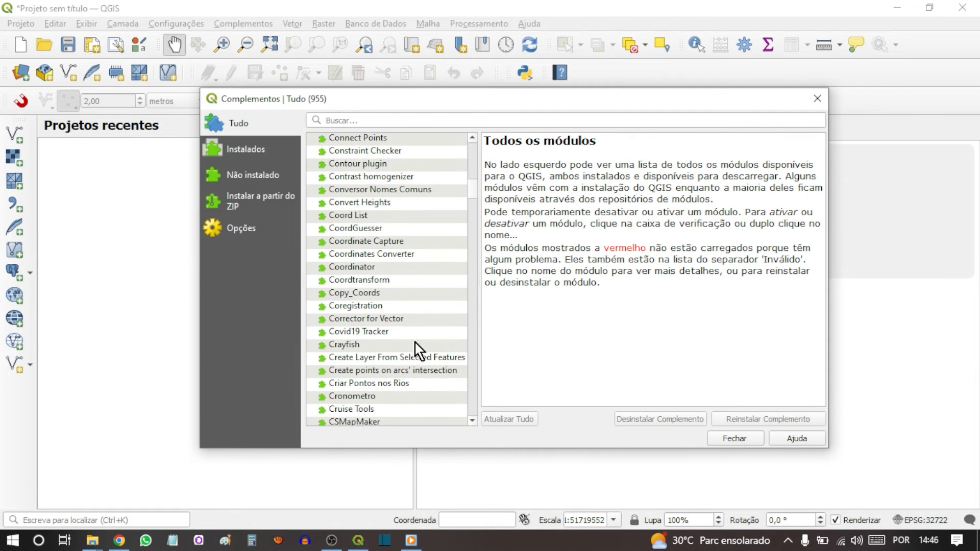
{"action": "left_click_drag", "start_coordinate": [473, 195], "coordinate": [475, 156]}
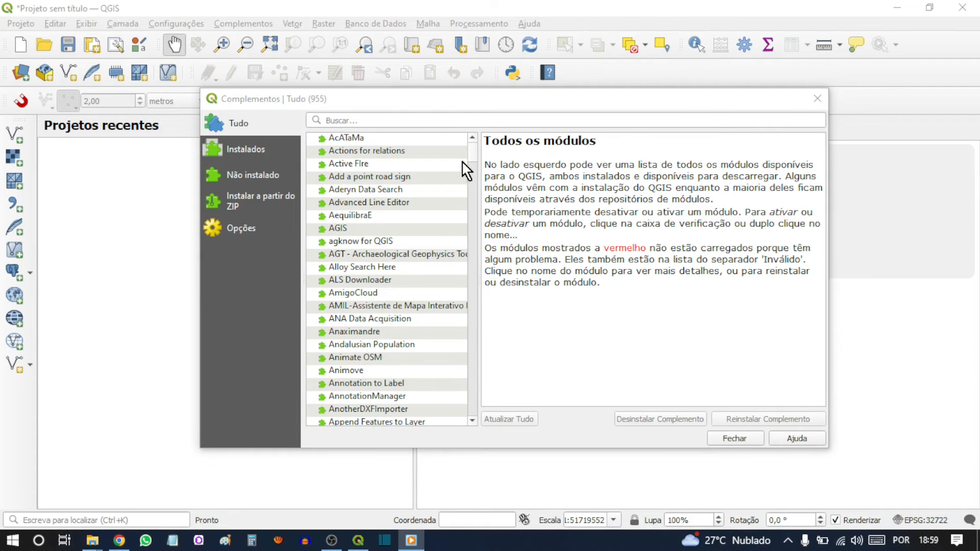
Search the plugins for "quickmap", install QuickMapServices and close the plugin manager
{"action": "left_click", "coordinate": [384, 121]}
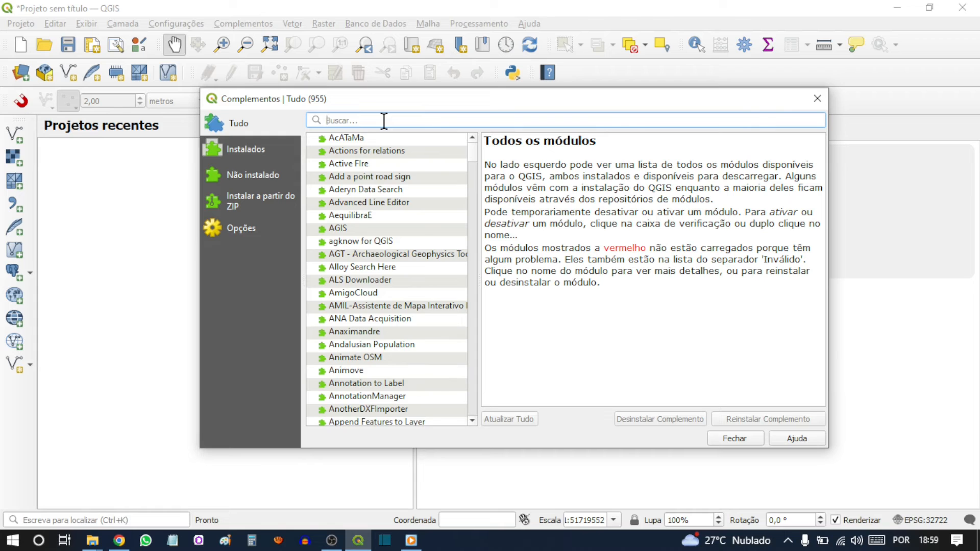
{"action": "type", "text": "quickmap"}
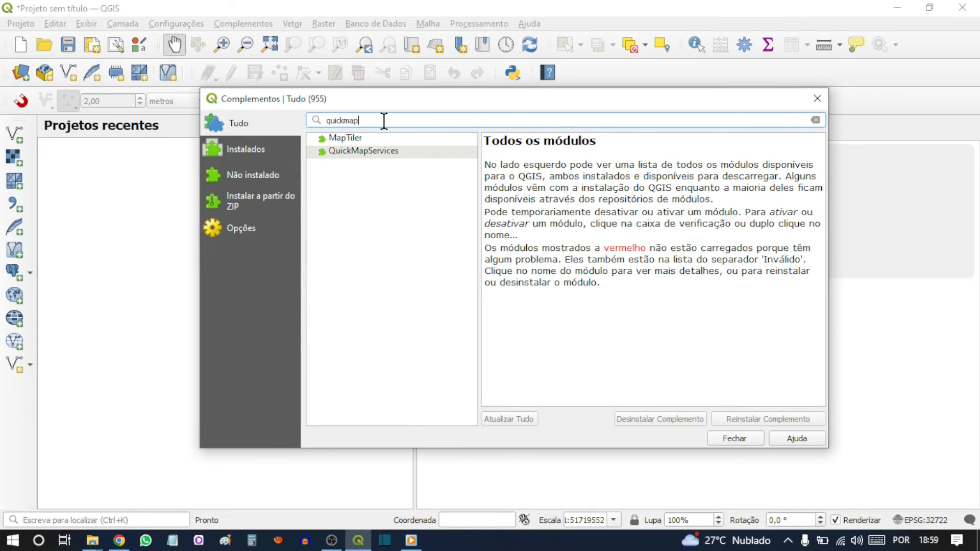
{"action": "left_click", "coordinate": [378, 152]}
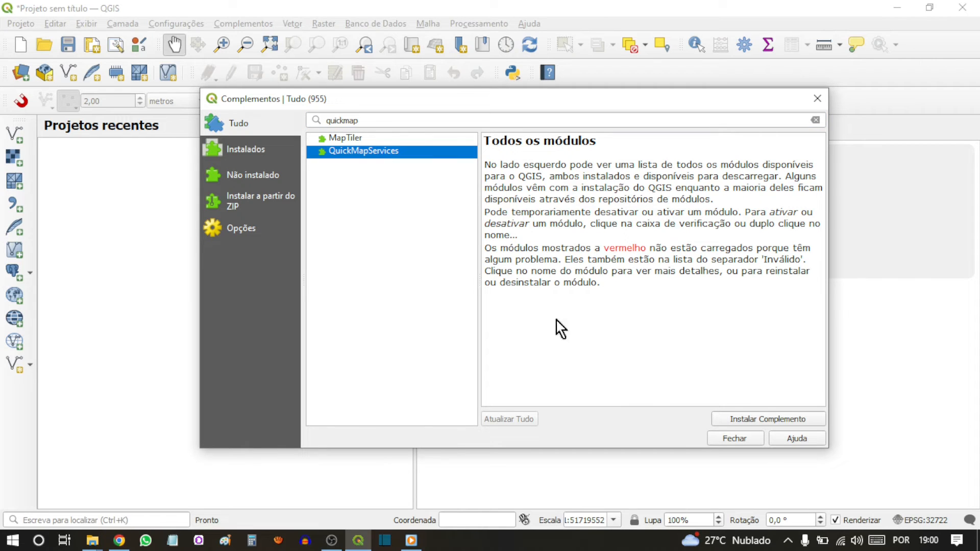
{"action": "left_click", "coordinate": [766, 419]}
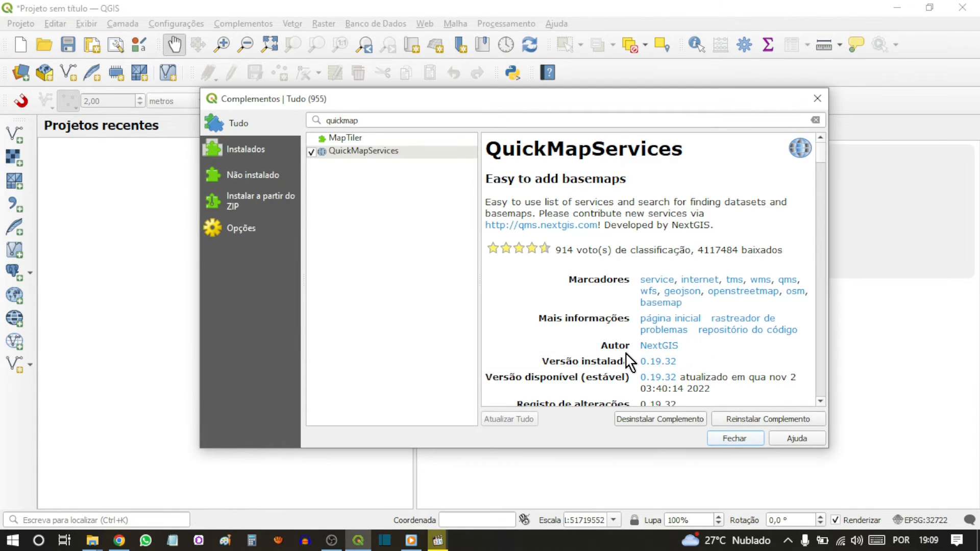
{"action": "left_click", "coordinate": [734, 440]}
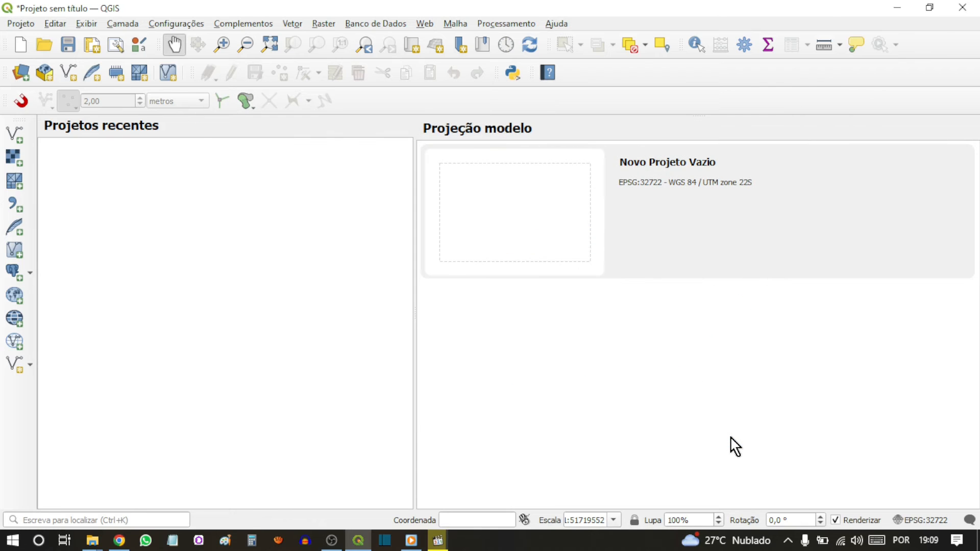
Download the contributed services pack in the QuickMapServices settings and save the settings
{"action": "left_click", "coordinate": [428, 26]}
{"action": "mouse_move", "coordinate": [436, 41]}
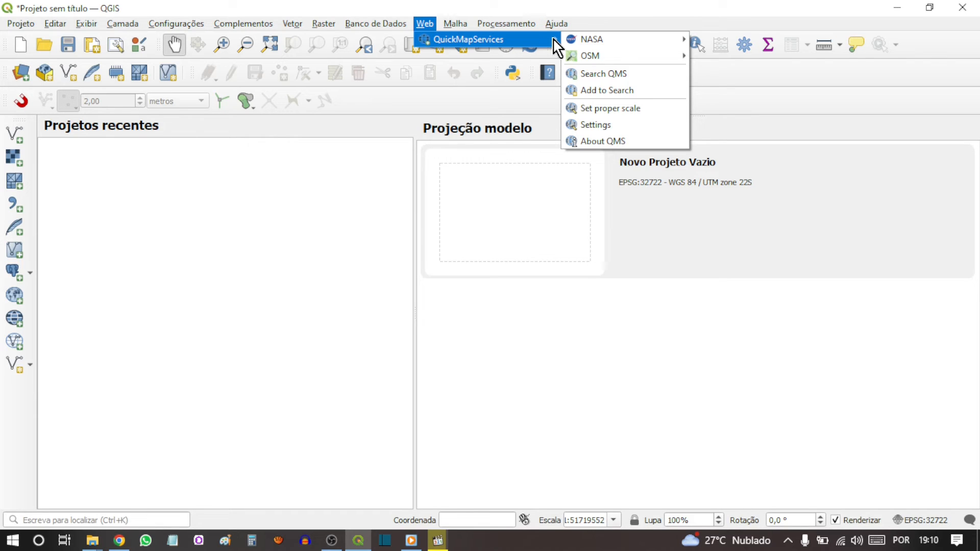
{"action": "left_click", "coordinate": [601, 130]}
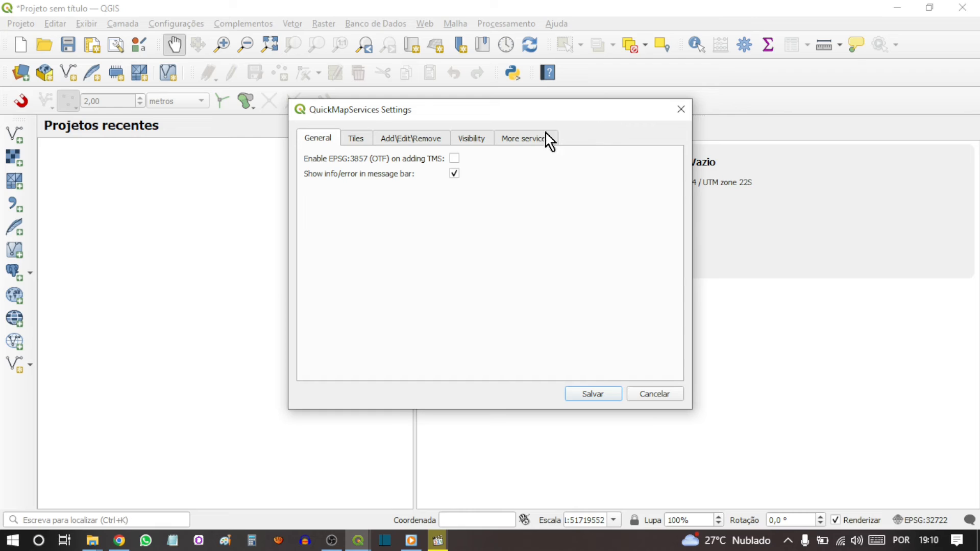
{"action": "left_click", "coordinate": [518, 138]}
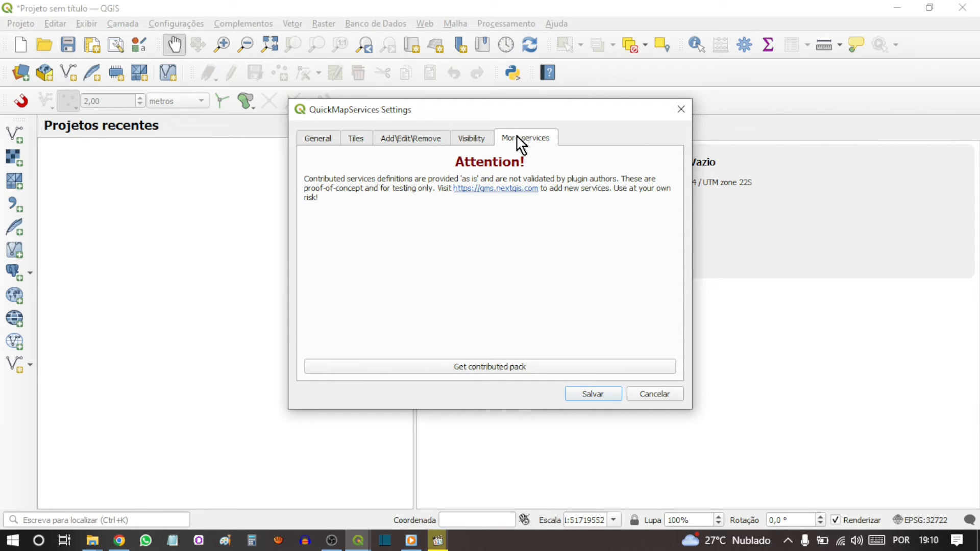
{"action": "left_click", "coordinate": [538, 368]}
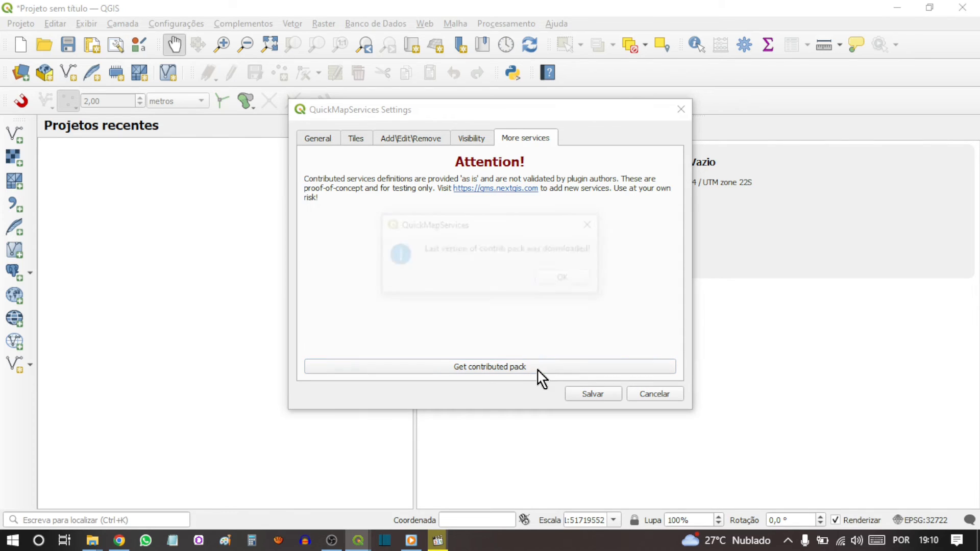
{"action": "left_click", "coordinate": [574, 281]}
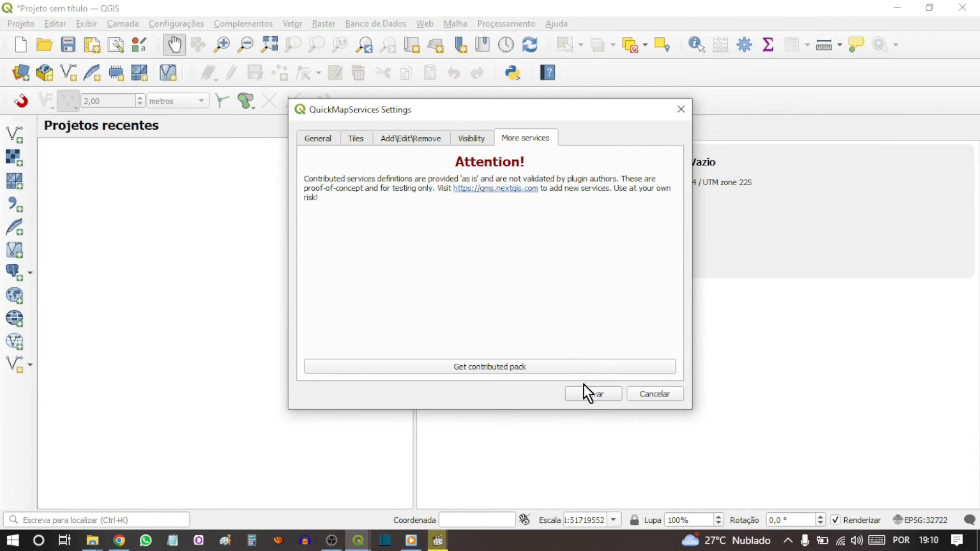
{"action": "left_click", "coordinate": [588, 398]}
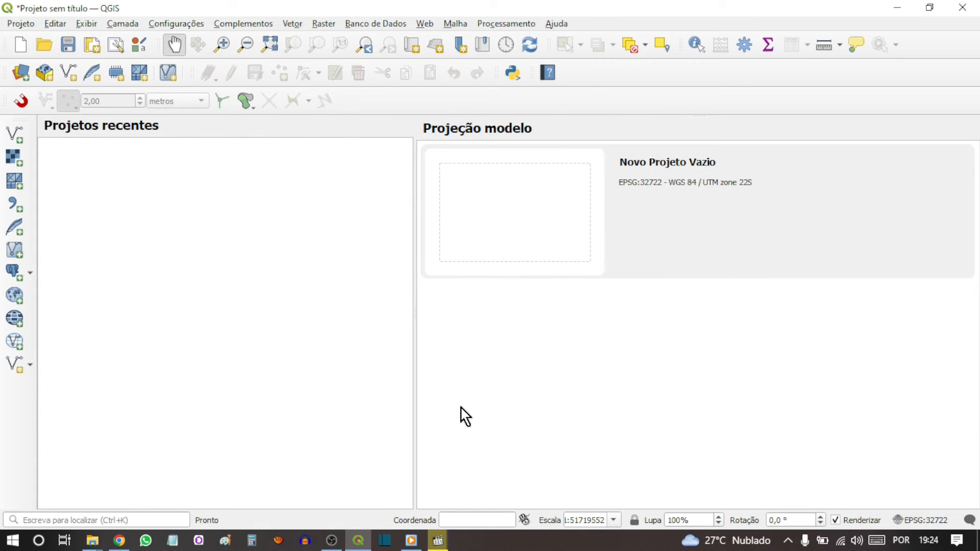
Review the QuickMapServices basemap providers and add the Google Satellite basemap to the project
{"action": "left_click", "coordinate": [425, 24]}
{"action": "mouse_move", "coordinate": [445, 40]}
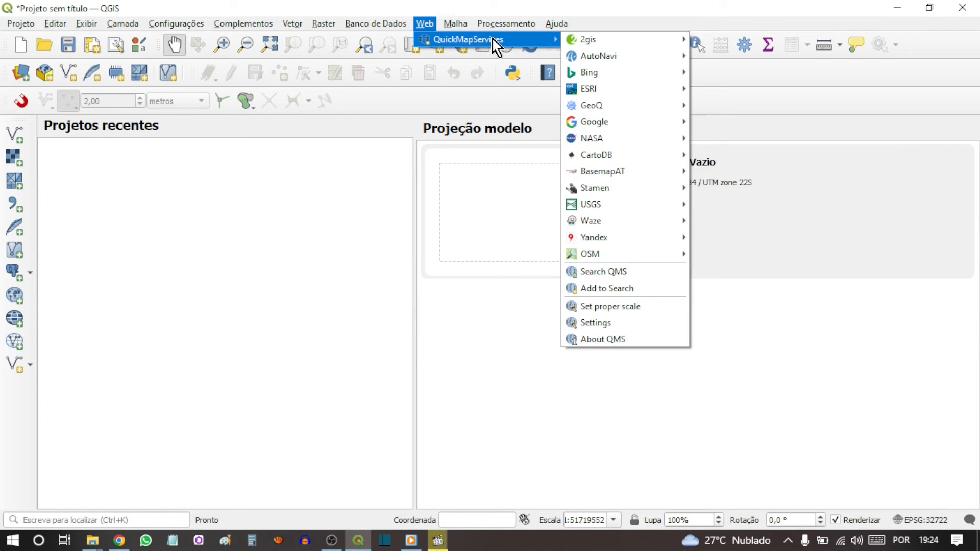
{"action": "mouse_move", "coordinate": [616, 128]}
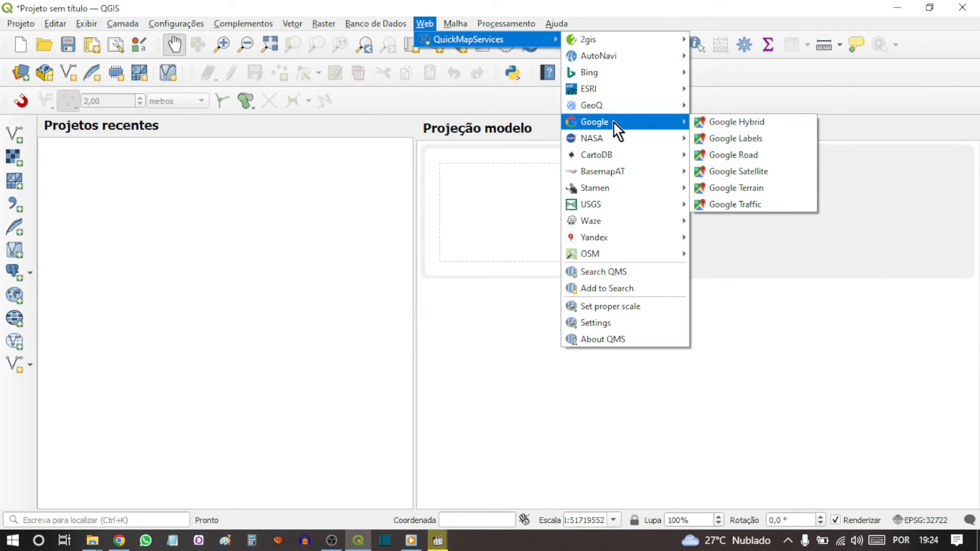
{"action": "mouse_move", "coordinate": [615, 95]}
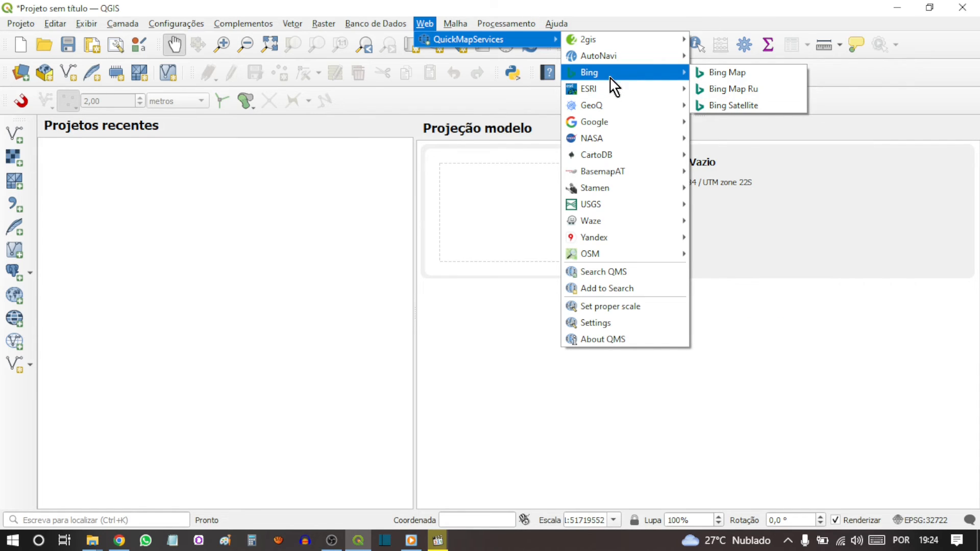
{"action": "mouse_move", "coordinate": [614, 212]}
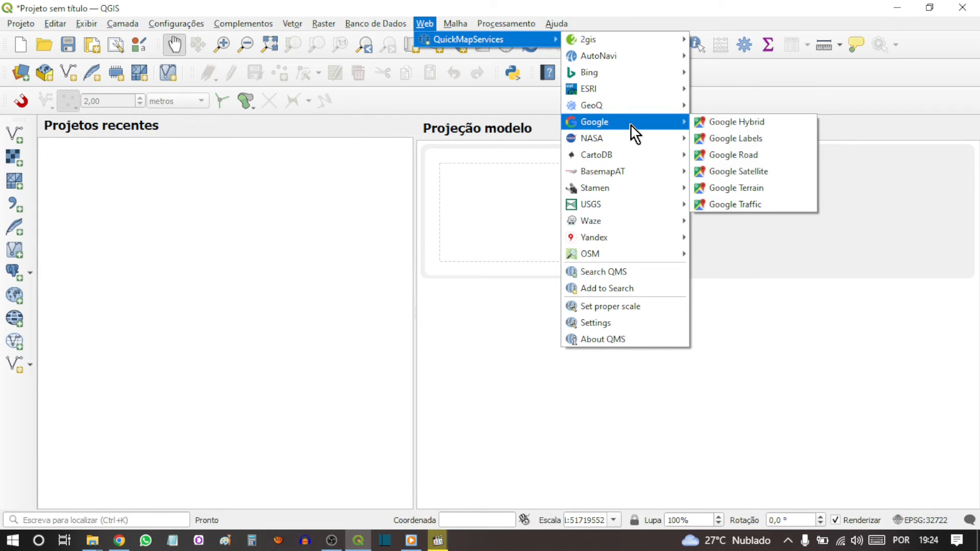
{"action": "left_click", "coordinate": [741, 171]}
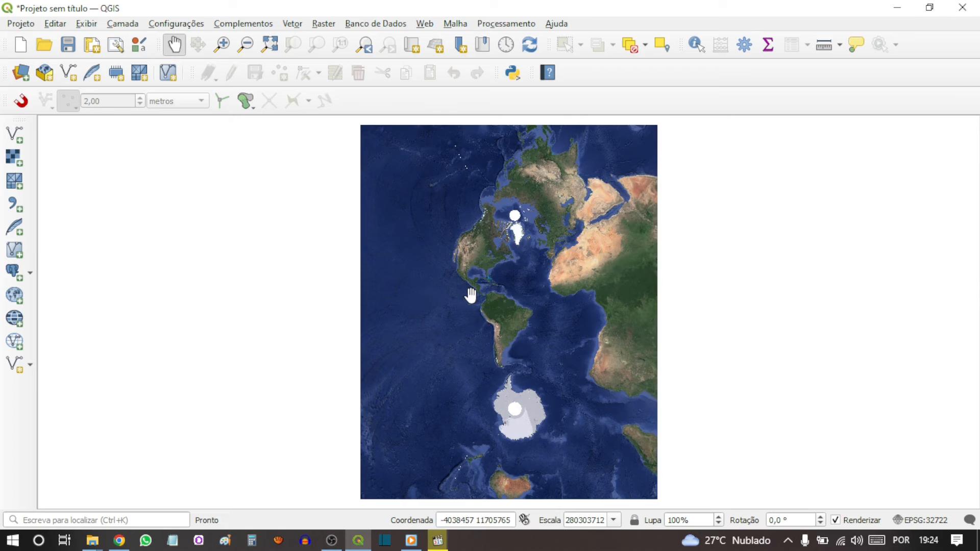
Examine the Google Satellite imagery along Brazil's northern coast and around its estuary at several scales
{"action": "scroll", "coordinate": [523, 304], "scroll_direction": "up", "scroll_amount": 2}
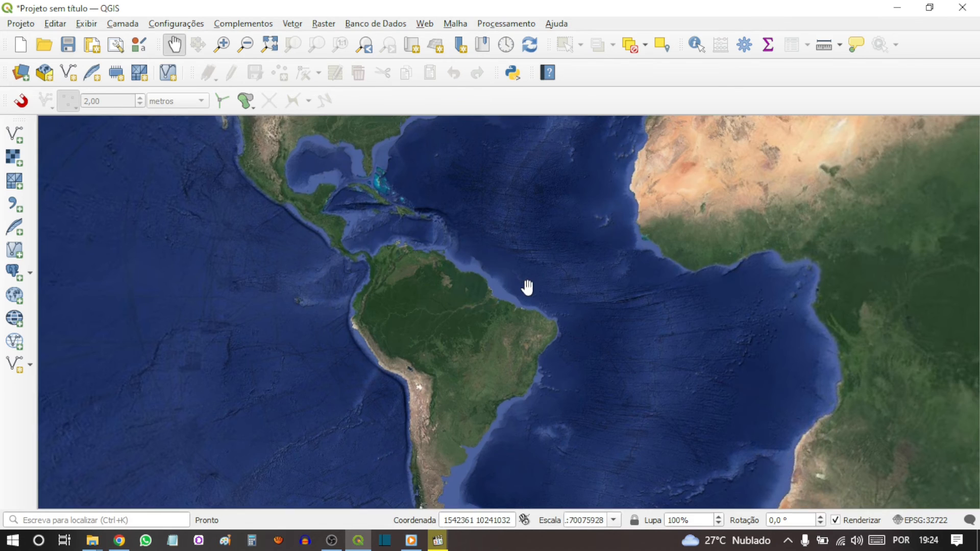
{"action": "scroll", "coordinate": [516, 311], "scroll_direction": "up", "scroll_amount": 2}
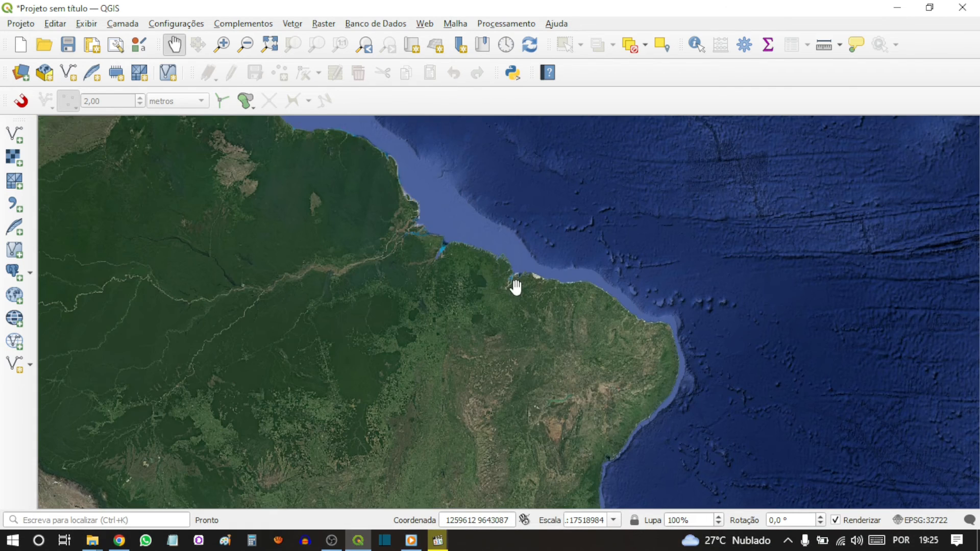
{"action": "scroll", "coordinate": [516, 287], "scroll_direction": "up", "scroll_amount": 2}
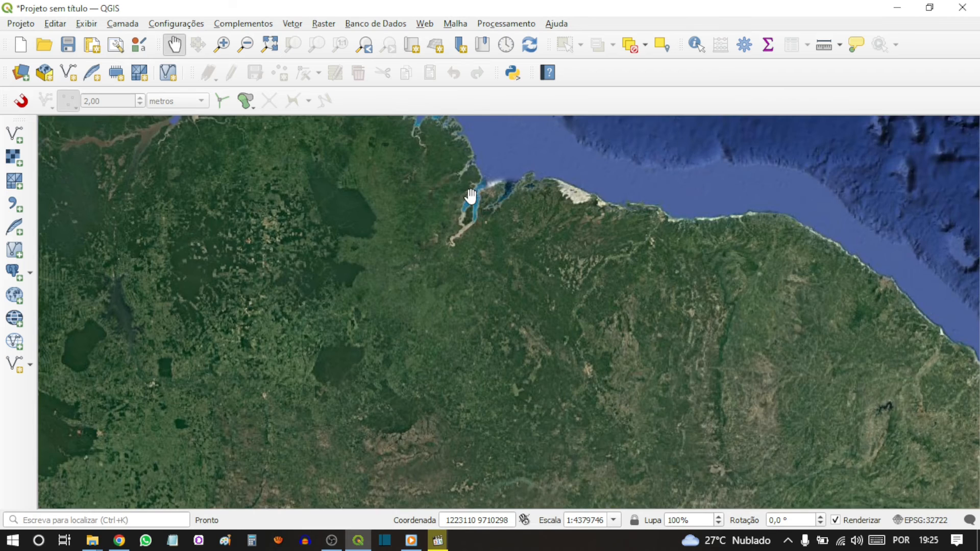
{"action": "left_click_drag", "start_coordinate": [470, 195], "coordinate": [485, 273]}
{"action": "scroll", "coordinate": [513, 324], "scroll_direction": "up", "scroll_amount": 2}
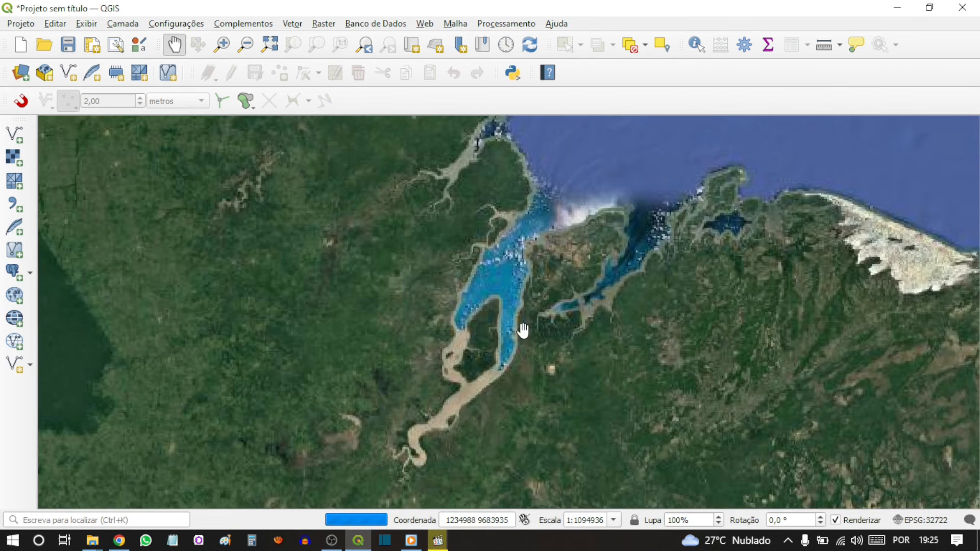
{"action": "scroll", "coordinate": [531, 354], "scroll_direction": "up", "scroll_amount": 2}
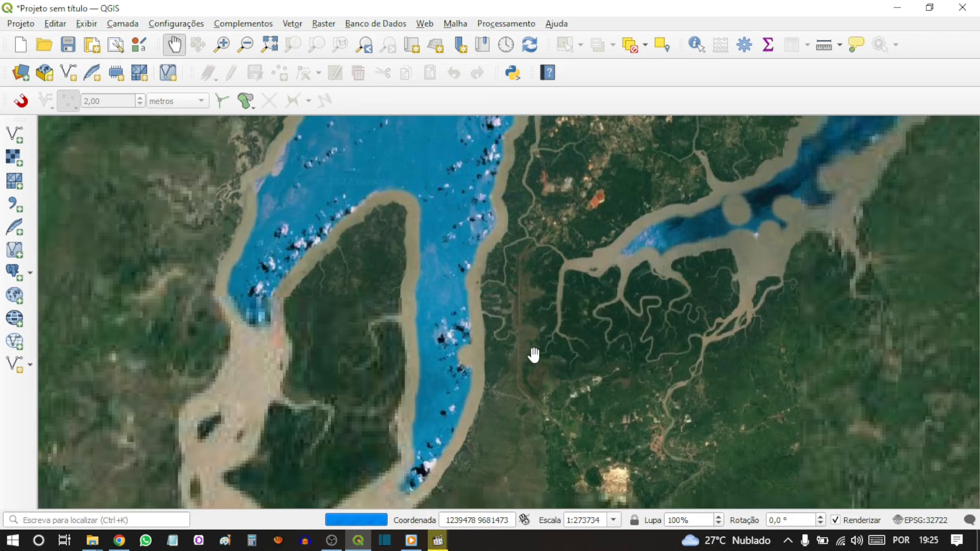
{"action": "left_click_drag", "start_coordinate": [534, 354], "coordinate": [585, 320]}
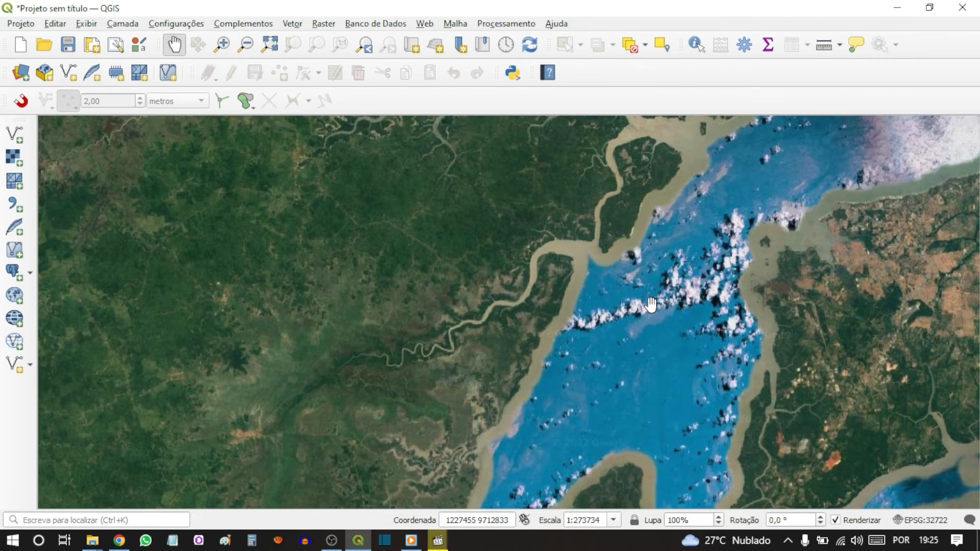
{"action": "scroll", "coordinate": [650, 305], "scroll_direction": "down", "scroll_amount": 2}
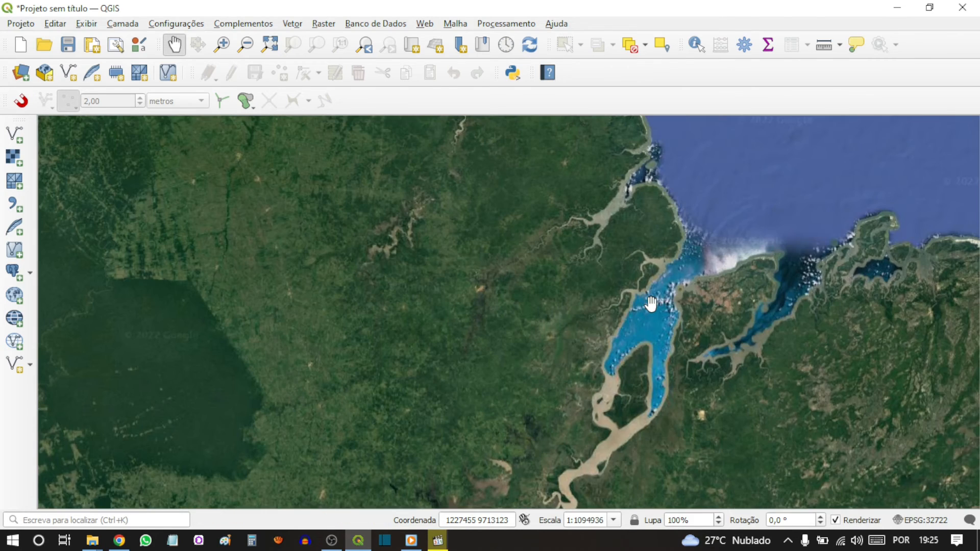
Show the layers panel, remove the Google Satellite layer from the project and close the panel again
{"action": "right_click", "coordinate": [666, 25]}
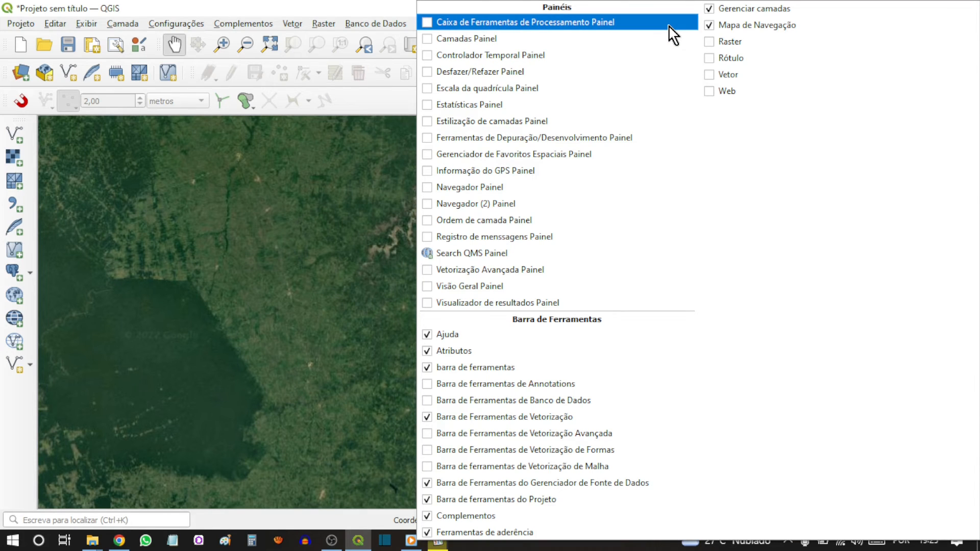
{"action": "left_click", "coordinate": [663, 38]}
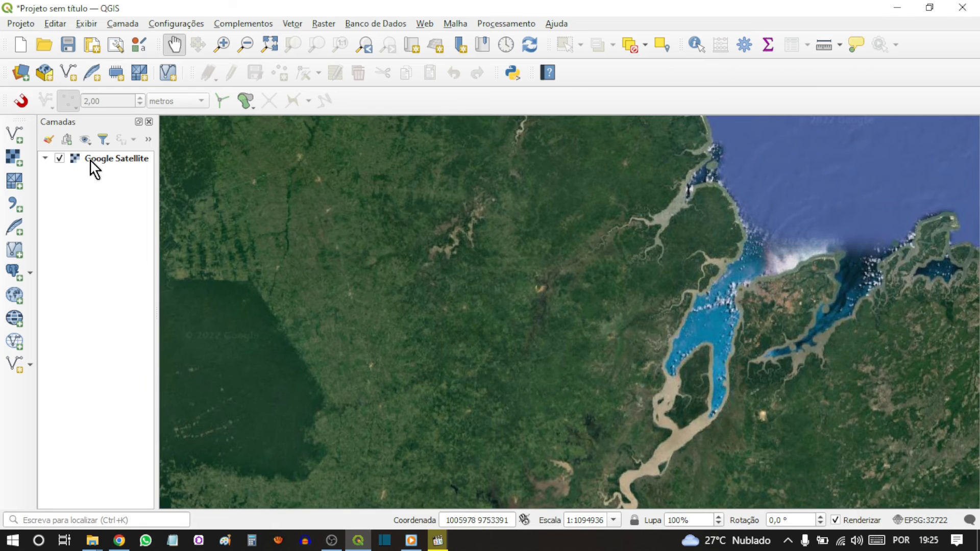
{"action": "right_click", "coordinate": [94, 168]}
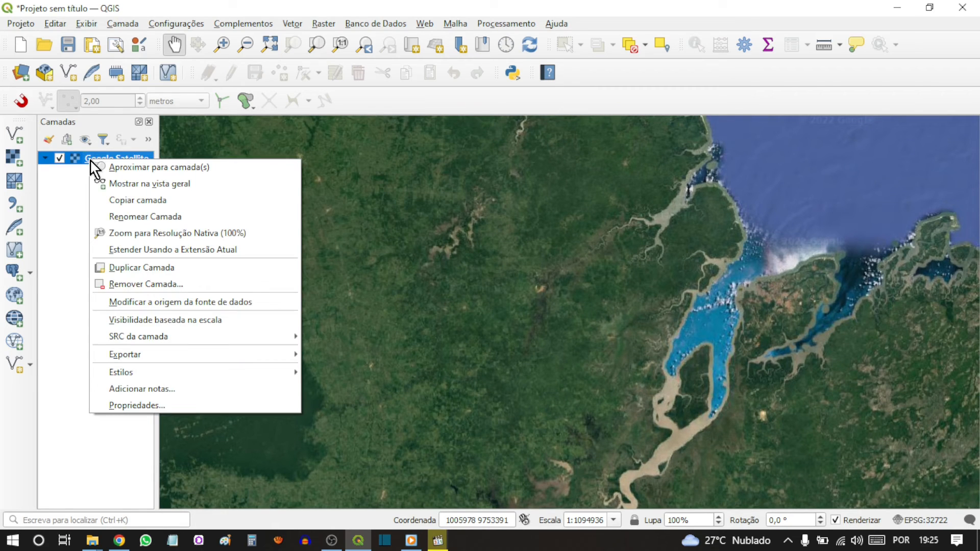
{"action": "left_click", "coordinate": [153, 284]}
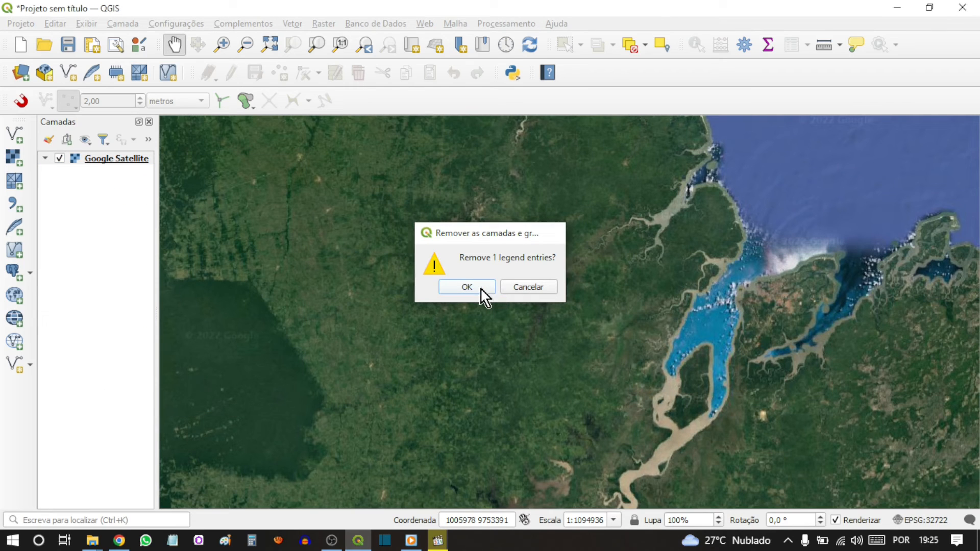
{"action": "left_click", "coordinate": [467, 287]}
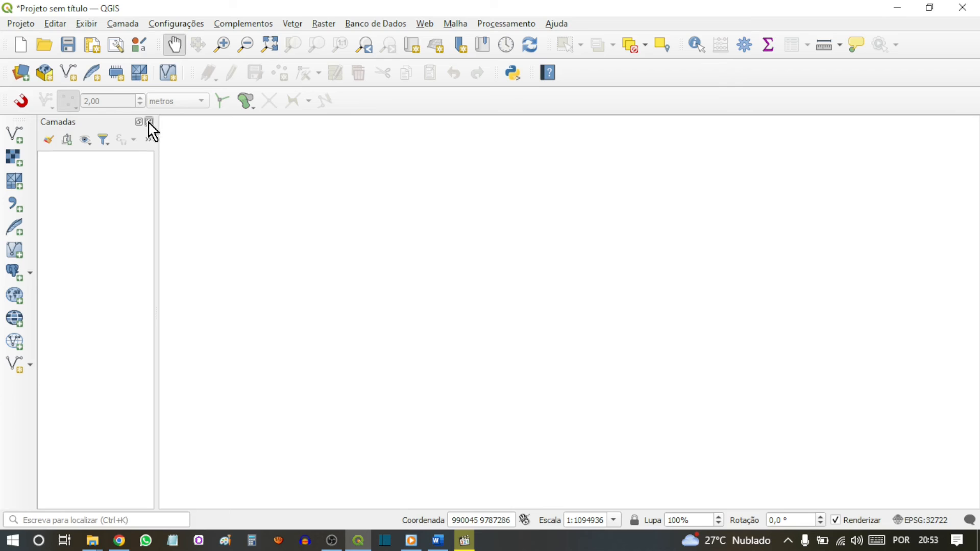
{"action": "left_click", "coordinate": [150, 123]}
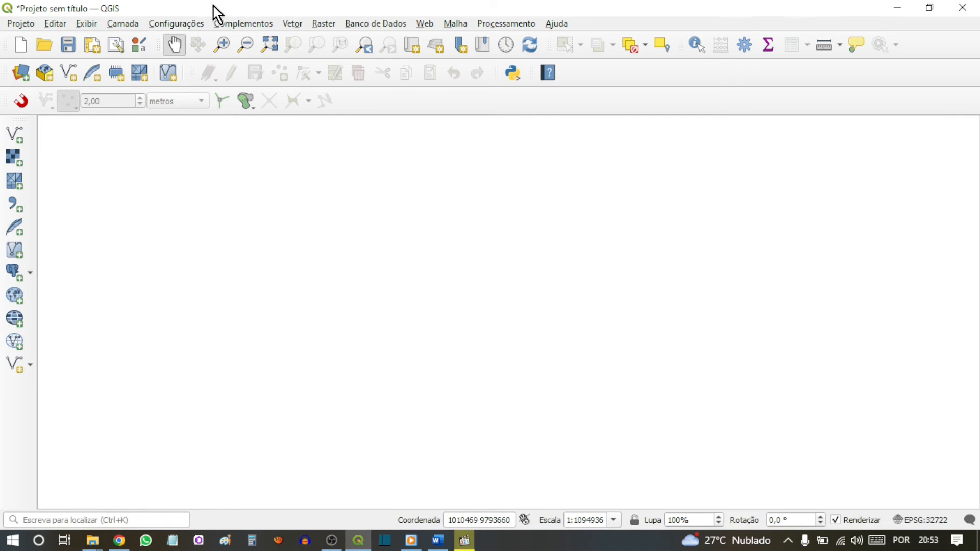
Open the plugin manager, search the plugins for "quickosm" and install QuickOSM
{"action": "left_click", "coordinate": [232, 24]}
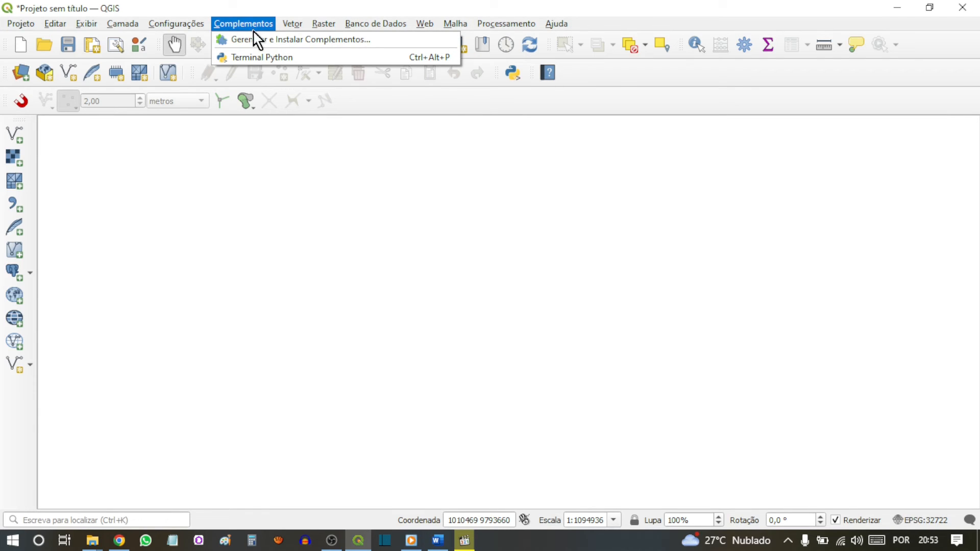
{"action": "left_click", "coordinate": [271, 41]}
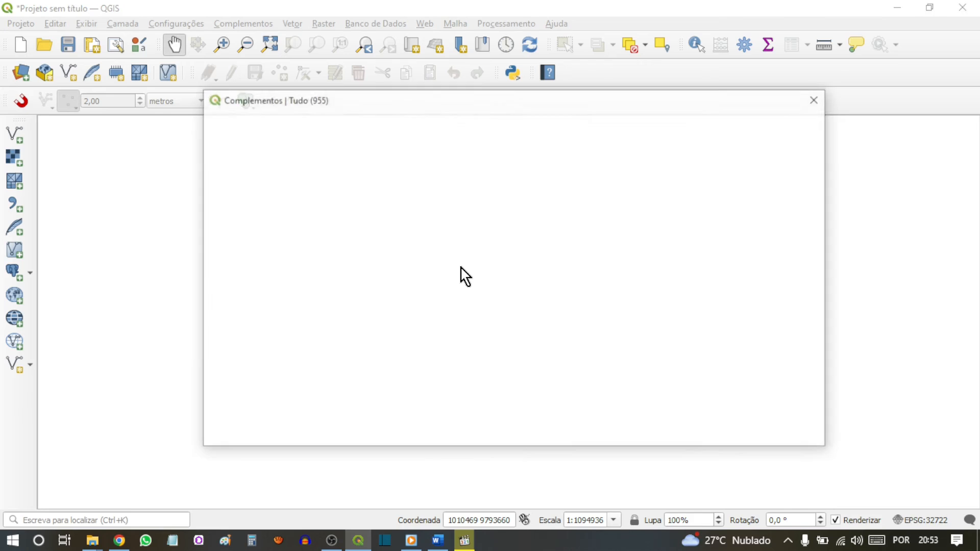
{"action": "left_click", "coordinate": [366, 121]}
{"action": "key", "text": "BackSpace"}
{"action": "key", "text": "BackSpace"}
{"action": "key", "text": "BackSpace"}
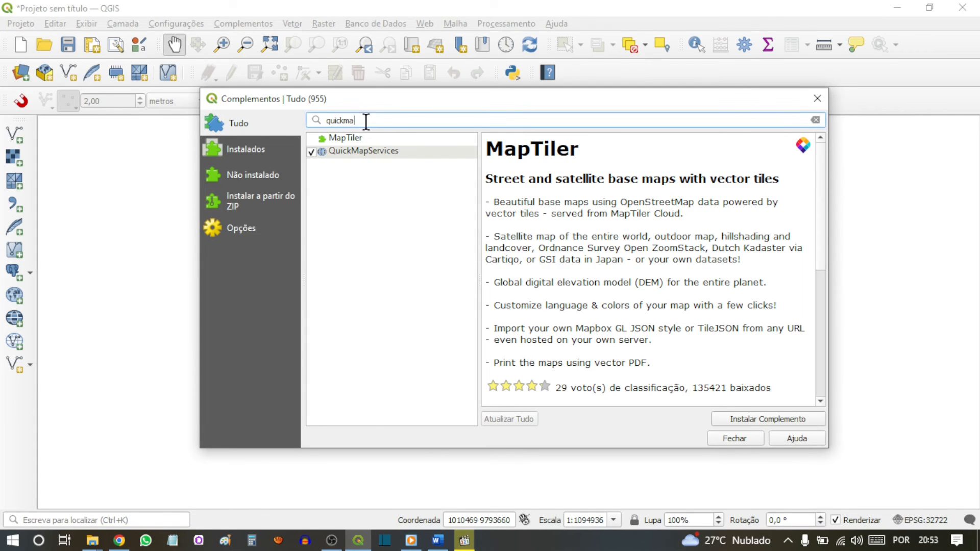
{"action": "type", "text": "osm"}
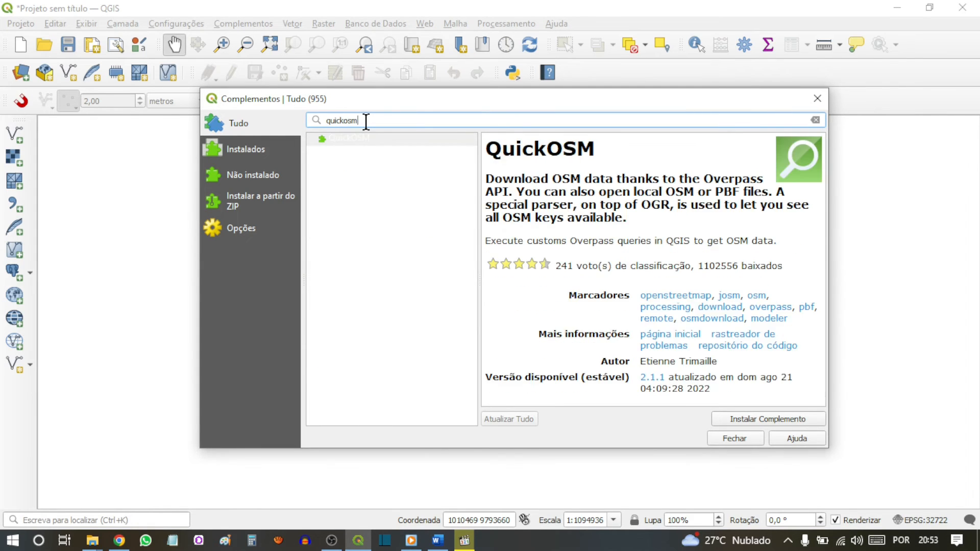
{"action": "left_click", "coordinate": [364, 138]}
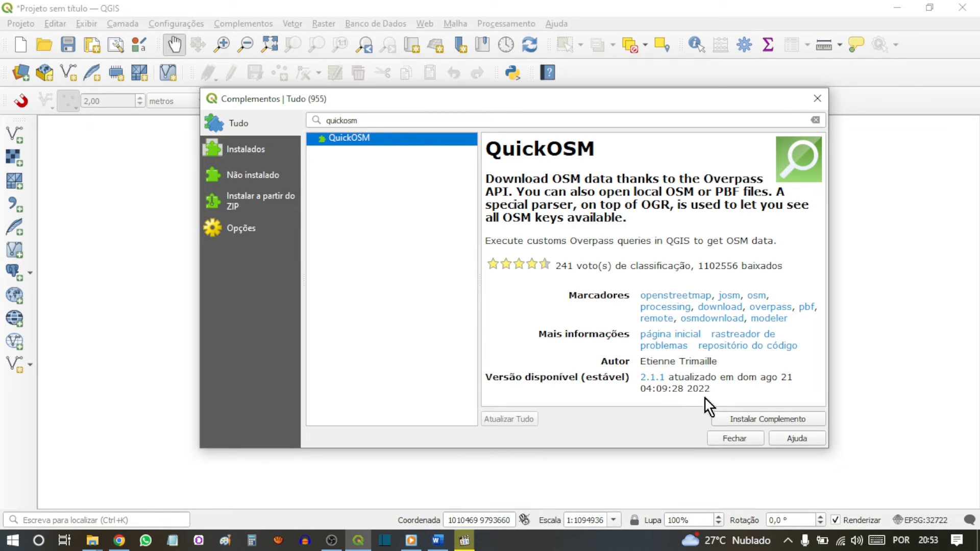
{"action": "left_click", "coordinate": [754, 420]}
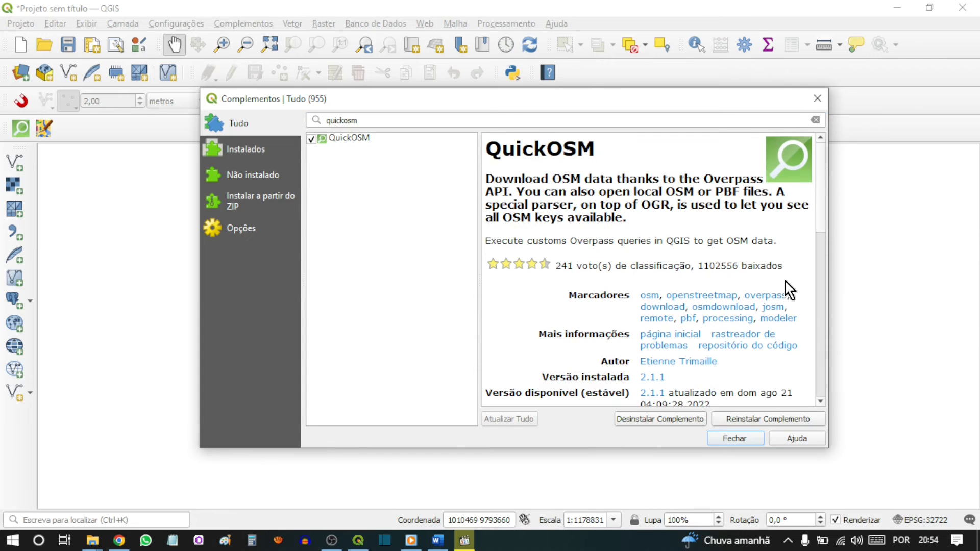
Search the plugins for "semi" and install the Semi-Automatic Classification Plugin
{"action": "left_click", "coordinate": [371, 124]}
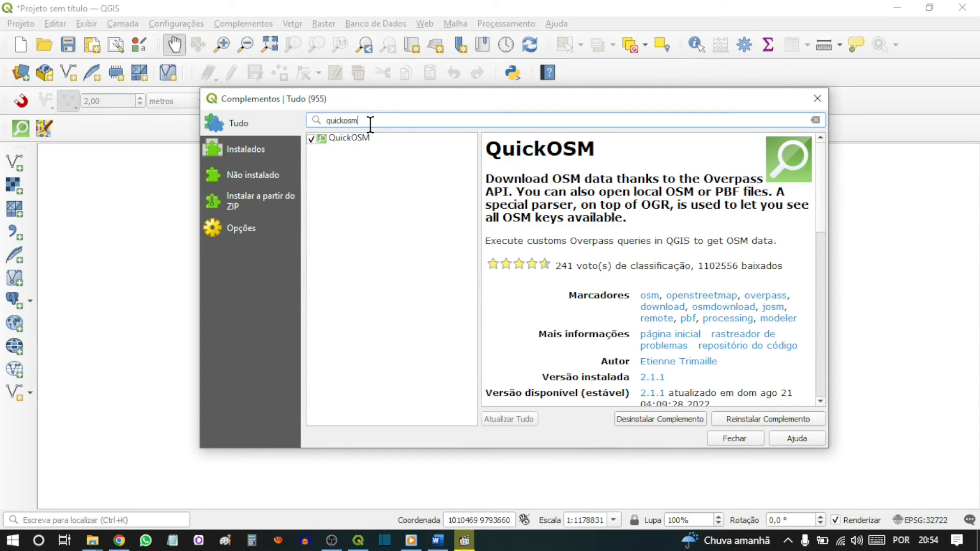
{"action": "key", "text": "BackSpace"}
{"action": "key", "text": "BackSpace"}
{"action": "key", "text": "BackSpace"}
{"action": "key", "text": "BackSpace"}
{"action": "key", "text": "BackSpace"}
{"action": "key", "text": "BackSpace"}
{"action": "key", "text": "BackSpace"}
{"action": "key", "text": "BackSpace"}
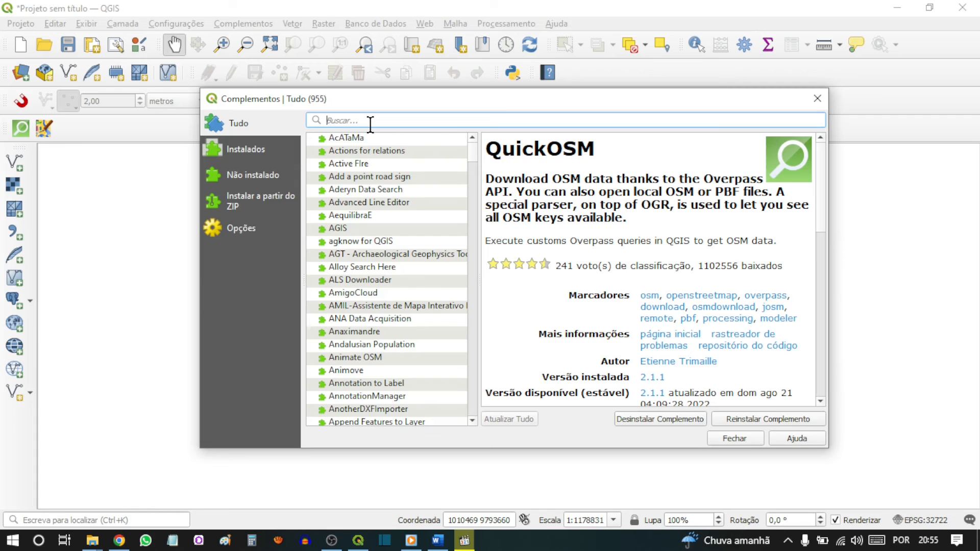
{"action": "type", "text": "semi"}
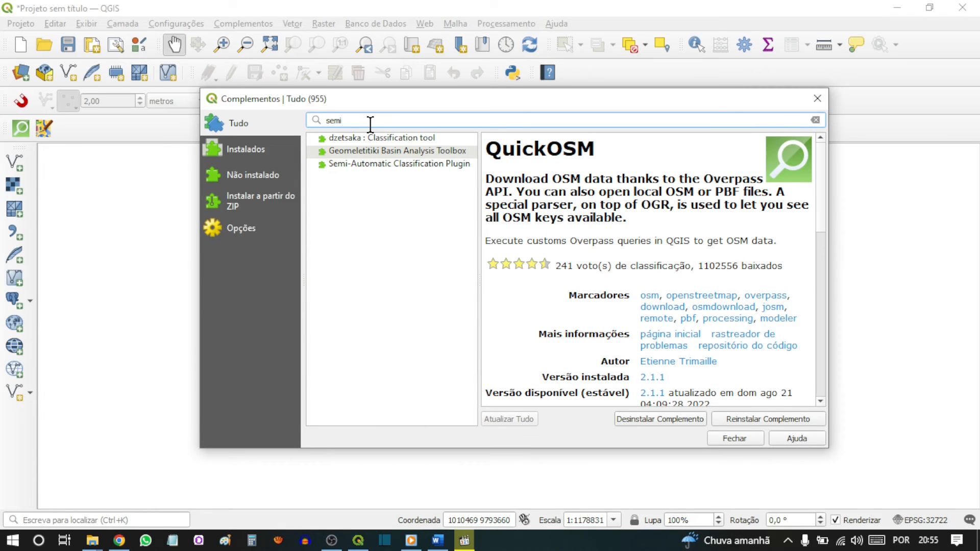
{"action": "left_click", "coordinate": [382, 170]}
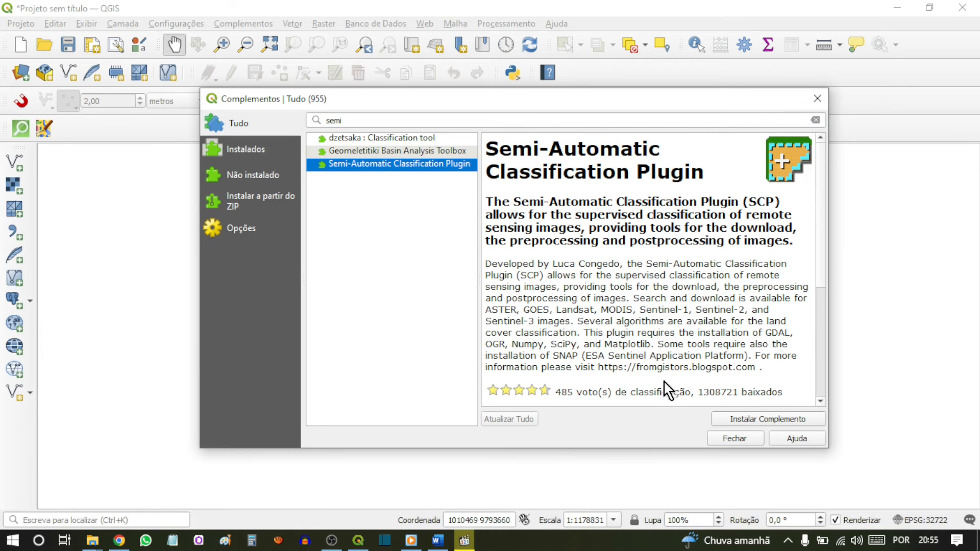
{"action": "left_click", "coordinate": [769, 420]}
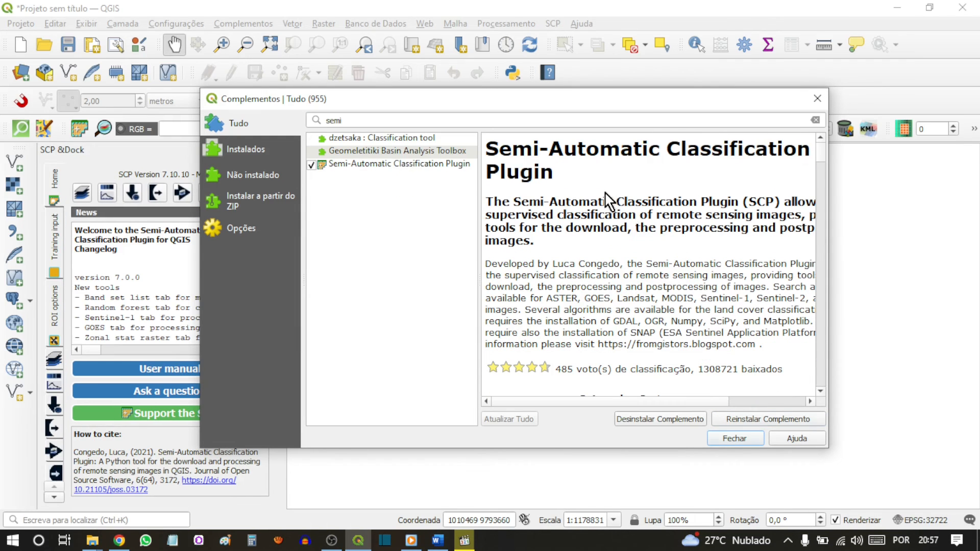
Search the plugins for "go2" and install go2streetview
{"action": "left_click", "coordinate": [363, 119]}
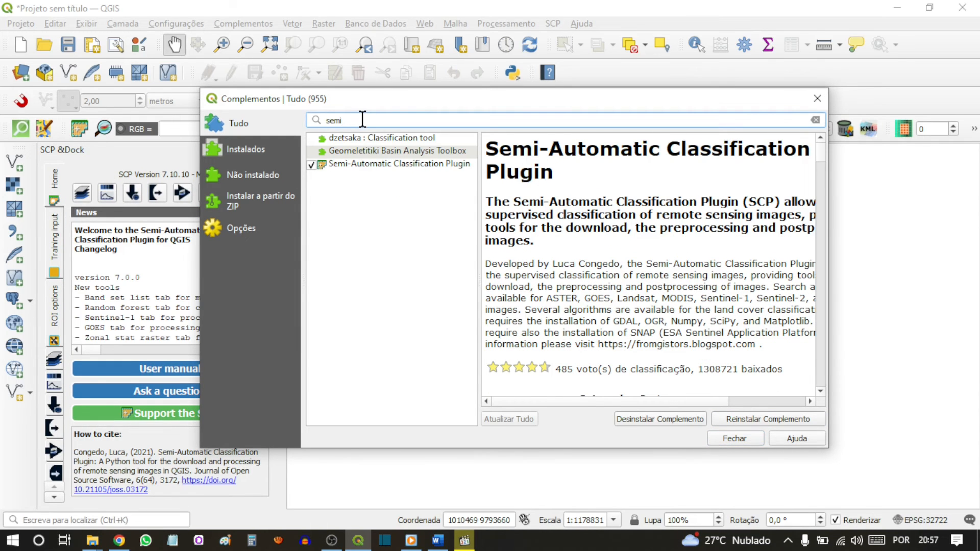
{"action": "key", "text": "BackSpace"}
{"action": "key", "text": "BackSpace"}
{"action": "key", "text": "BackSpace"}
{"action": "key", "text": "BackSpace"}
{"action": "type", "text": "go2"}
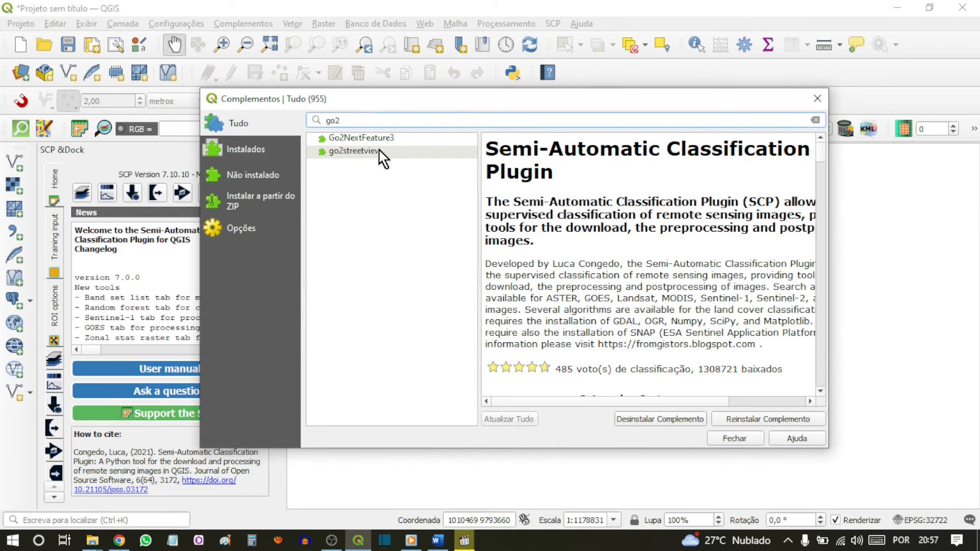
{"action": "left_click", "coordinate": [380, 152]}
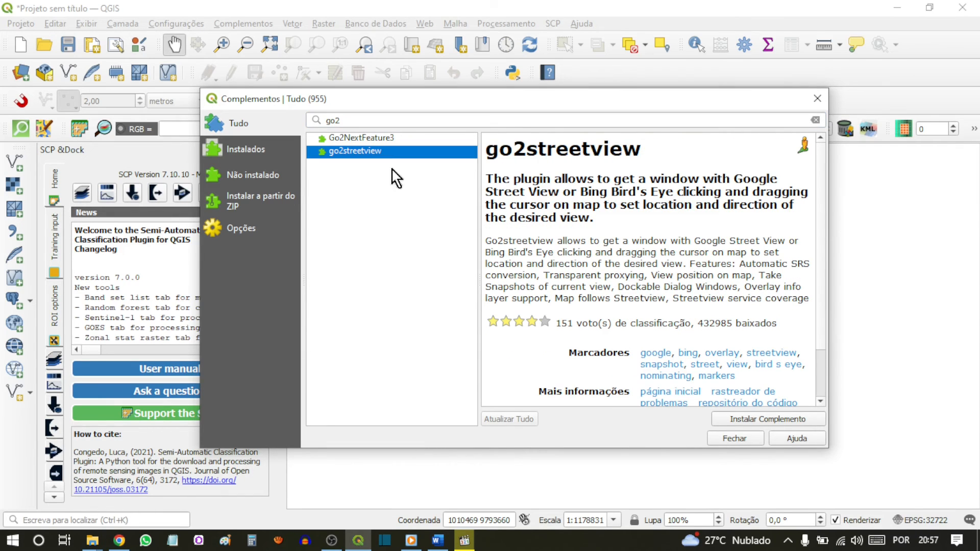
{"action": "left_click", "coordinate": [748, 419]}
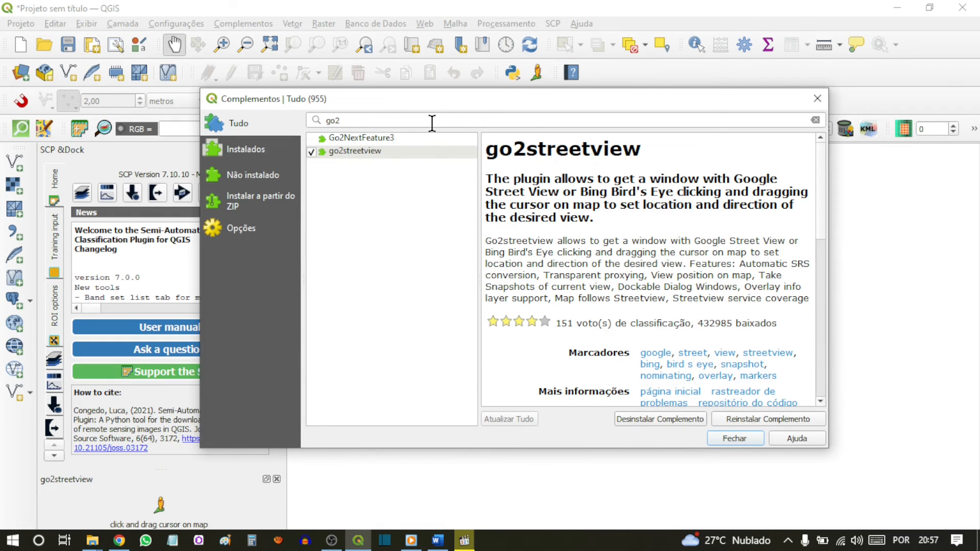
Search the plugins for "digitizing" and install Digitizing Tools
{"action": "left_click", "coordinate": [432, 122]}
{"action": "key", "text": "BackSpace"}
{"action": "key", "text": "BackSpace"}
{"action": "key", "text": "BackSpace"}
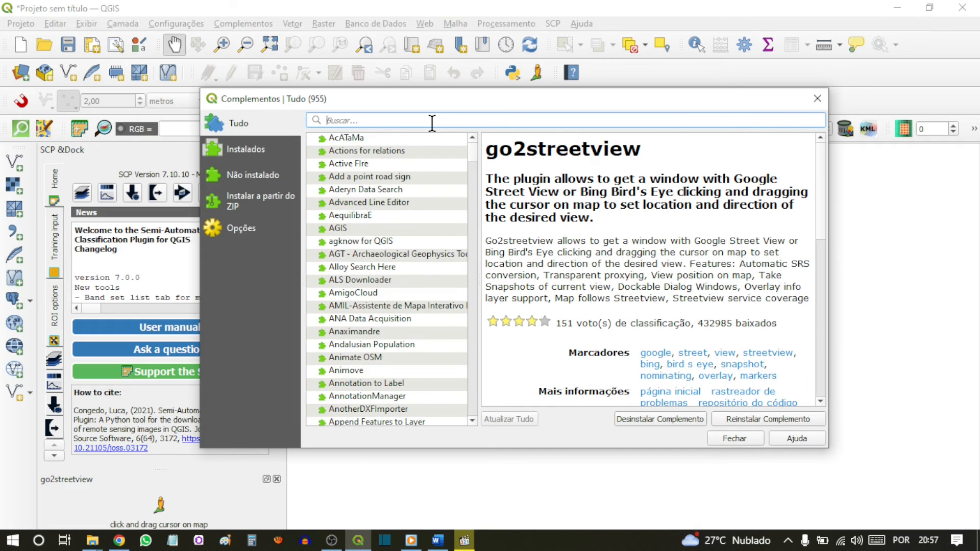
{"action": "type", "text": "digit"}
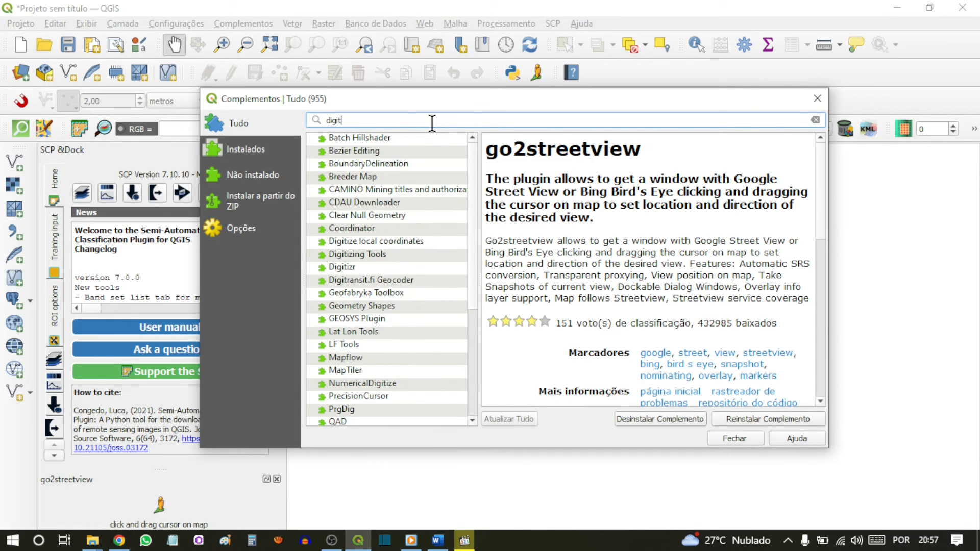
{"action": "type", "text": "izing"}
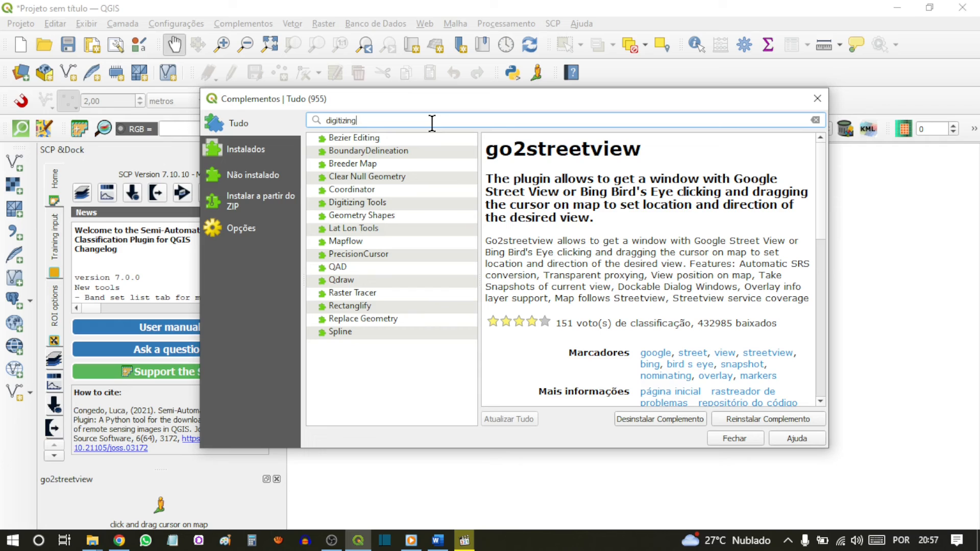
{"action": "left_click", "coordinate": [392, 204]}
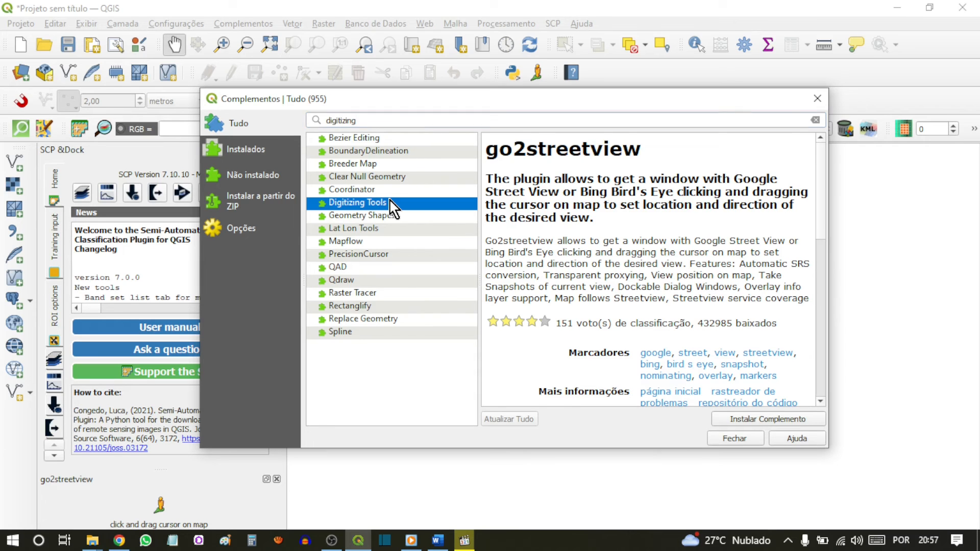
{"action": "left_click", "coordinate": [729, 423]}
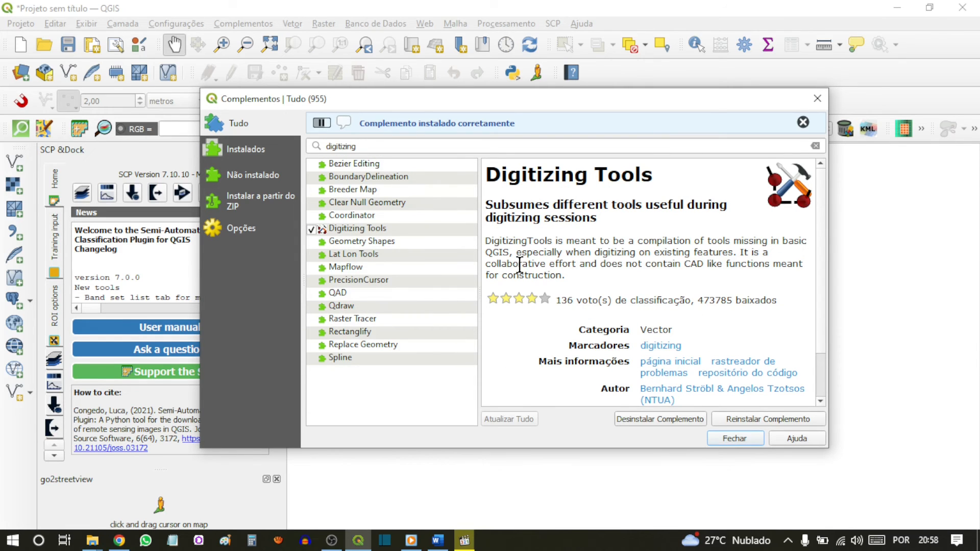
Search the plugins for "lecos" and install LecoS - Landscape Ecology Statistics
{"action": "left_click", "coordinate": [386, 151]}
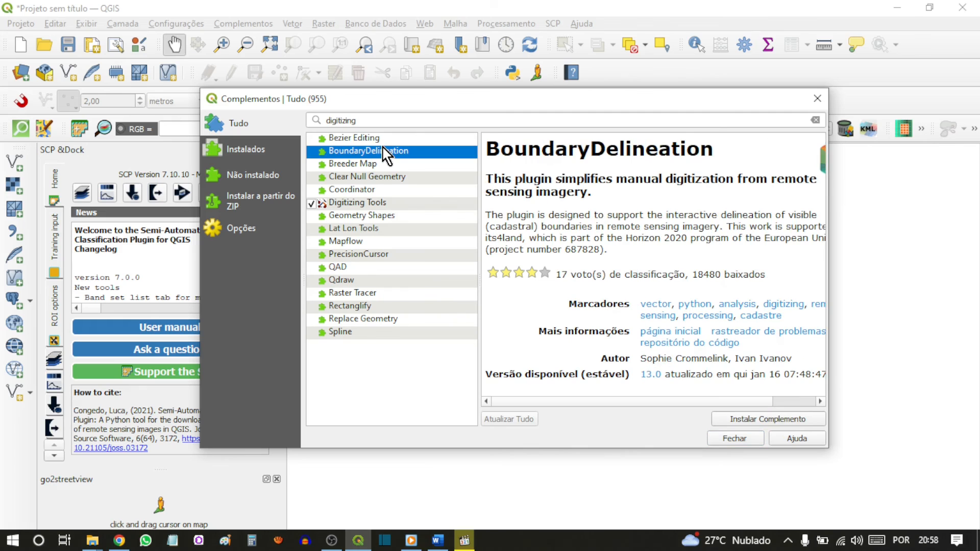
{"action": "left_click", "coordinate": [368, 119]}
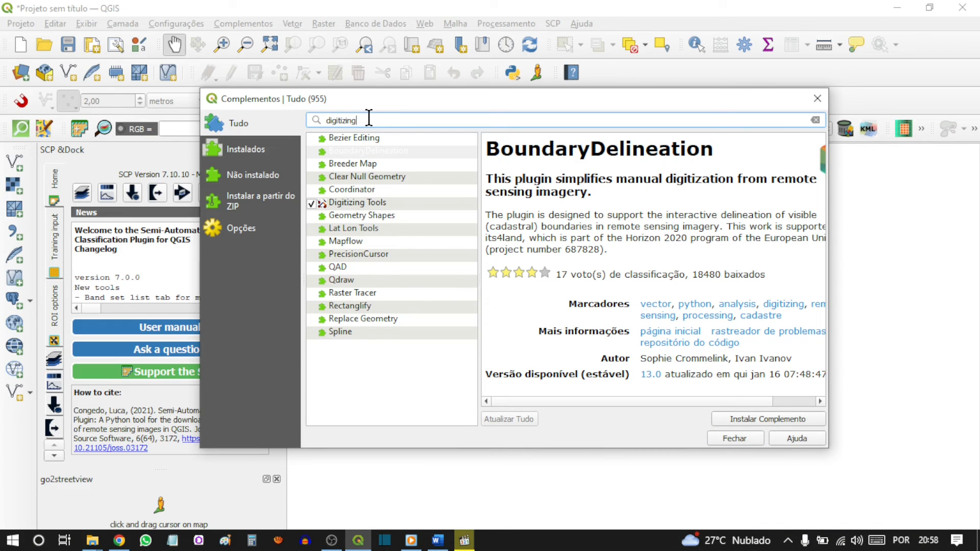
{"action": "key", "text": "BackSpace"}
{"action": "key", "text": "BackSpace"}
{"action": "key", "text": "BackSpace"}
{"action": "key", "text": "BackSpace"}
{"action": "key", "text": "BackSpace"}
{"action": "key", "text": "BackSpace"}
{"action": "key", "text": "BackSpace"}
{"action": "key", "text": "BackSpace"}
{"action": "key", "text": "BackSpace"}
{"action": "key", "text": "BackSpace"}
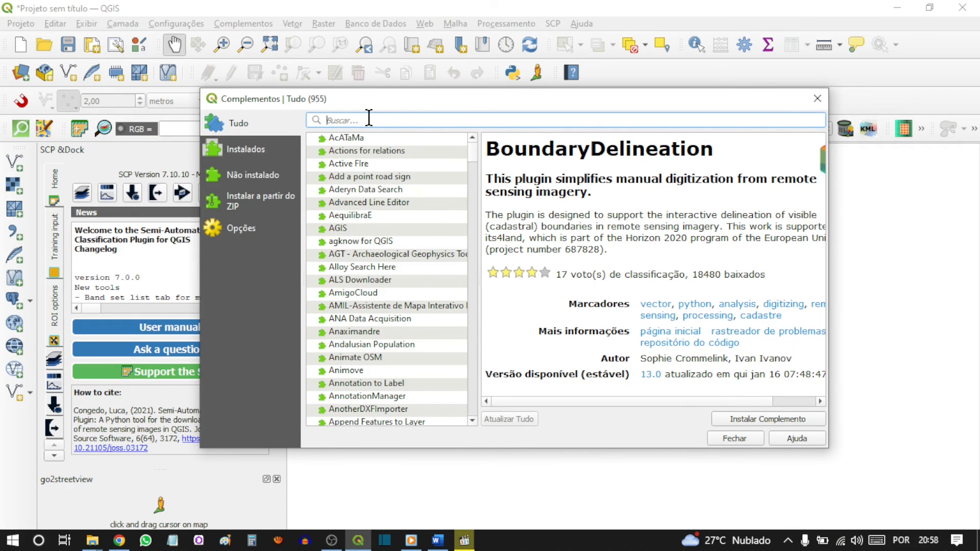
{"action": "type", "text": "lecos"}
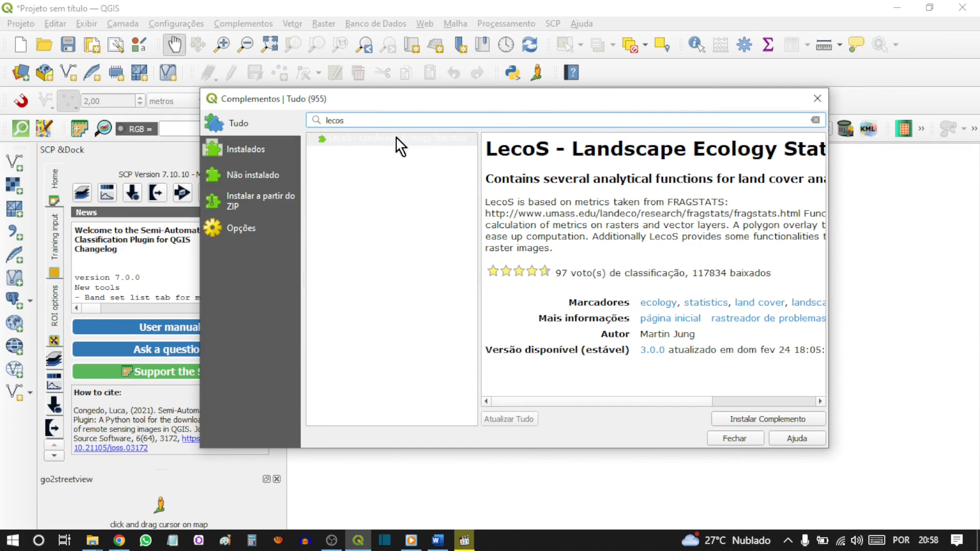
{"action": "left_click", "coordinate": [396, 138]}
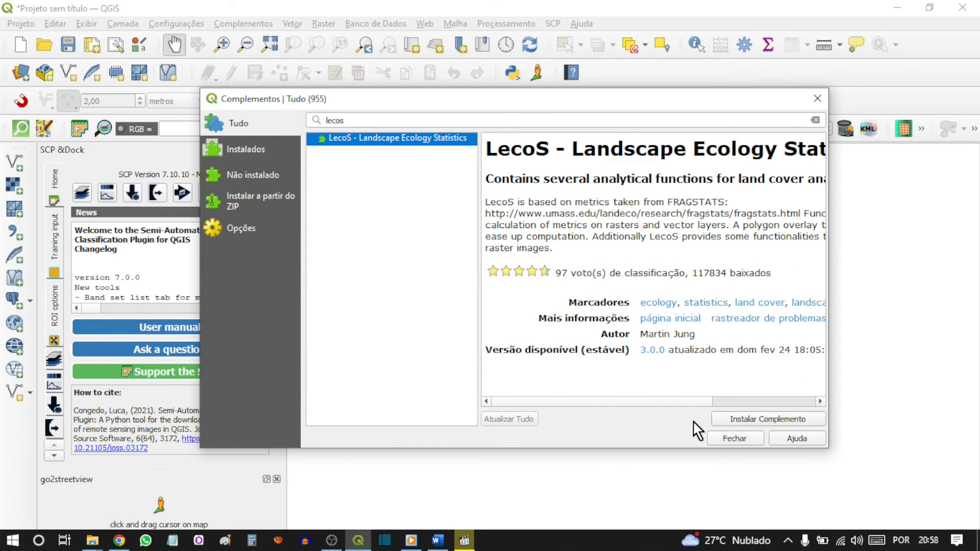
{"action": "left_click", "coordinate": [731, 421]}
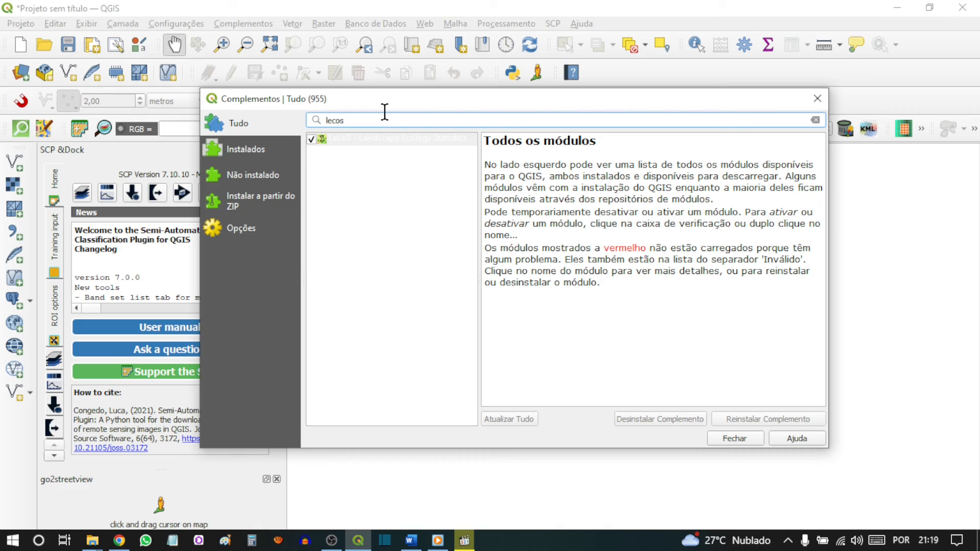
Search the plugins for "mapbi" and install MapBiomas Collection
{"action": "key", "text": "BackSpace"}
{"action": "key", "text": "BackSpace"}
{"action": "key", "text": "BackSpace"}
{"action": "key", "text": "BackSpace"}
{"action": "key", "text": "BackSpace"}
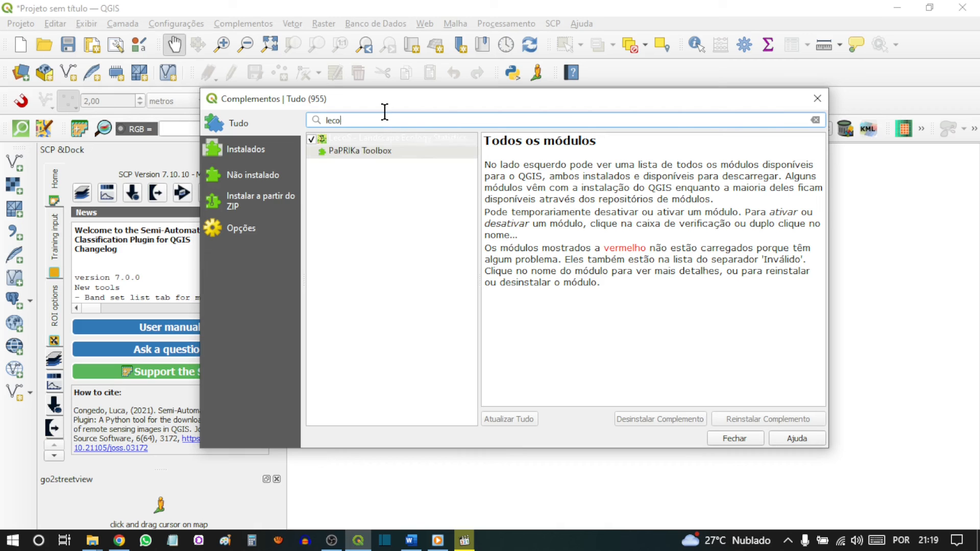
{"action": "type", "text": "map"}
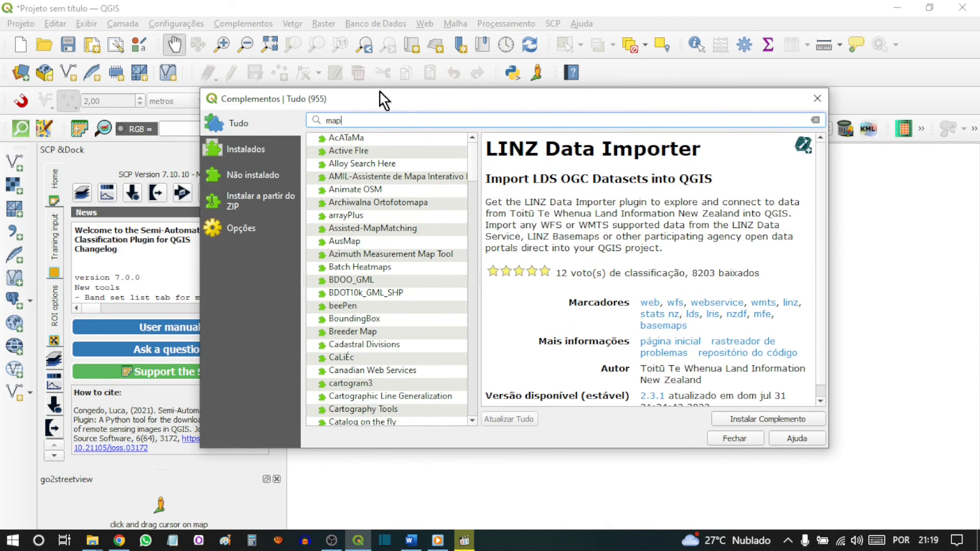
{"action": "type", "text": "bi"}
{"action": "left_click", "coordinate": [397, 164]}
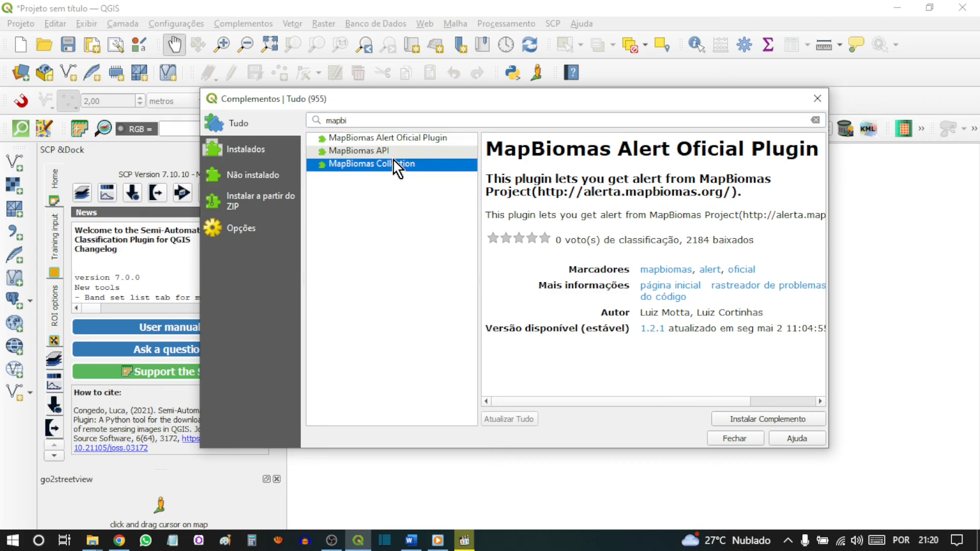
{"action": "left_click", "coordinate": [754, 422]}
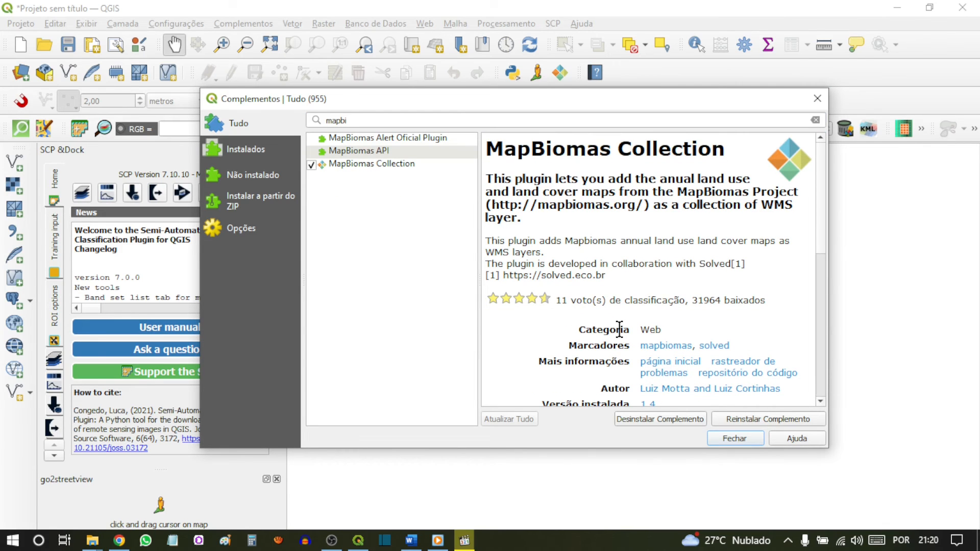
Disable the installed QuickOSM, QuickMapServices, go2streetview, Semi-Automatic Classification, Digitizing Tools, LecoS and MapBiomas Collection plugins, and close the plugin manager
{"action": "left_click", "coordinate": [379, 119]}
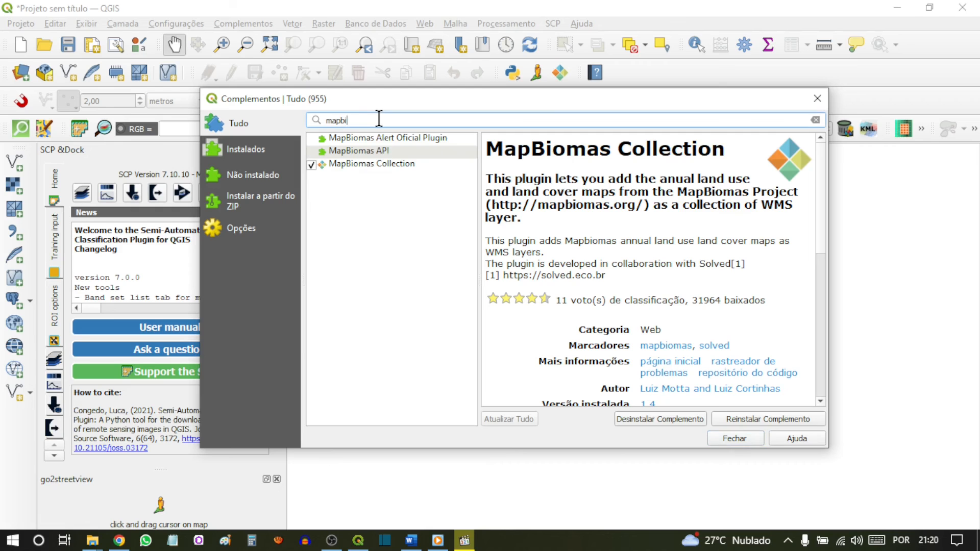
{"action": "key", "text": "BackSpace"}
{"action": "key", "text": "BackSpace"}
{"action": "key", "text": "BackSpace"}
{"action": "key", "text": "BackSpace"}
{"action": "key", "text": "BackSpace"}
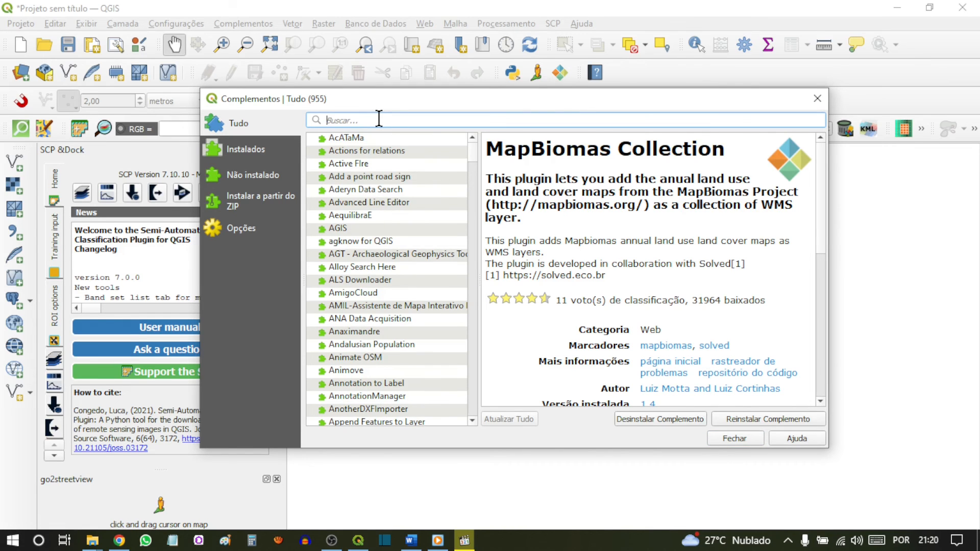
{"action": "left_click", "coordinate": [261, 148]}
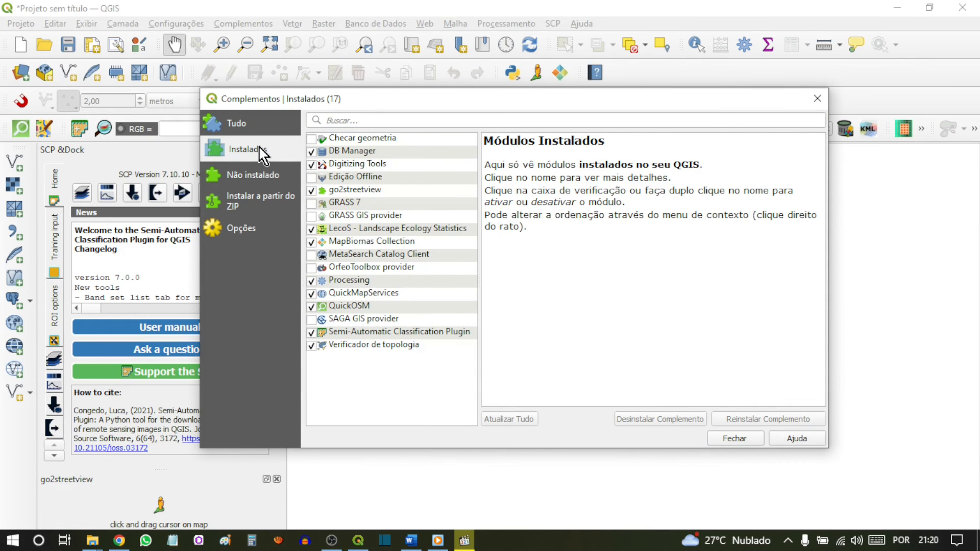
{"action": "left_click", "coordinate": [312, 307]}
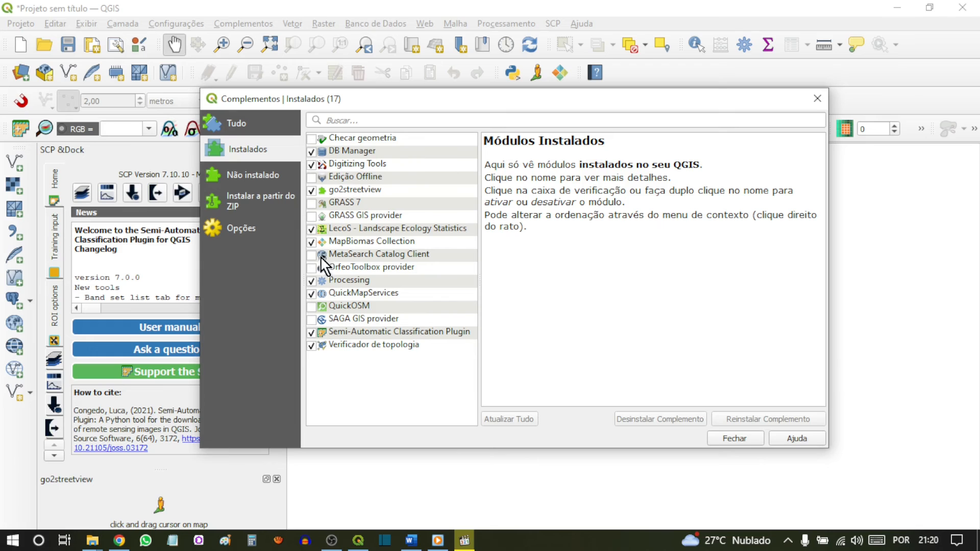
{"action": "left_click", "coordinate": [311, 191]}
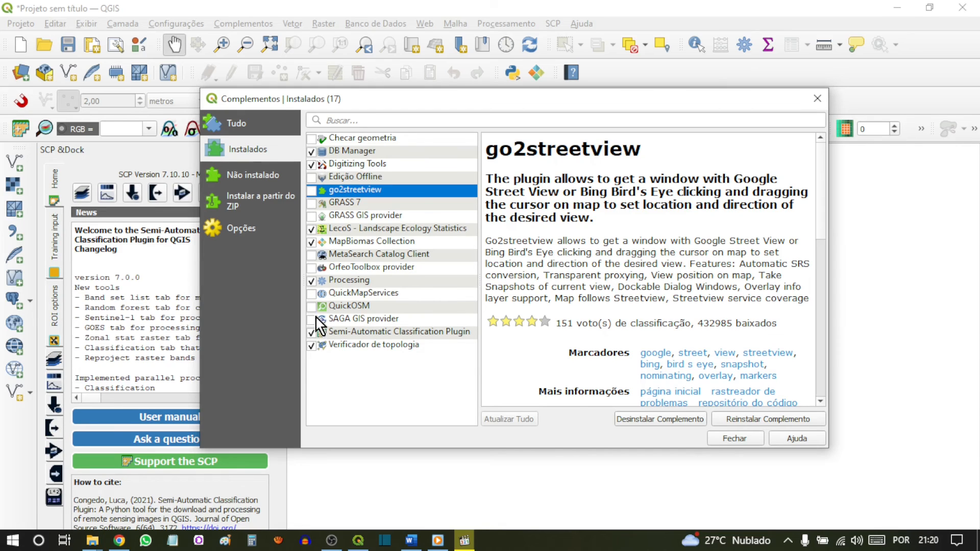
{"action": "left_click", "coordinate": [311, 333]}
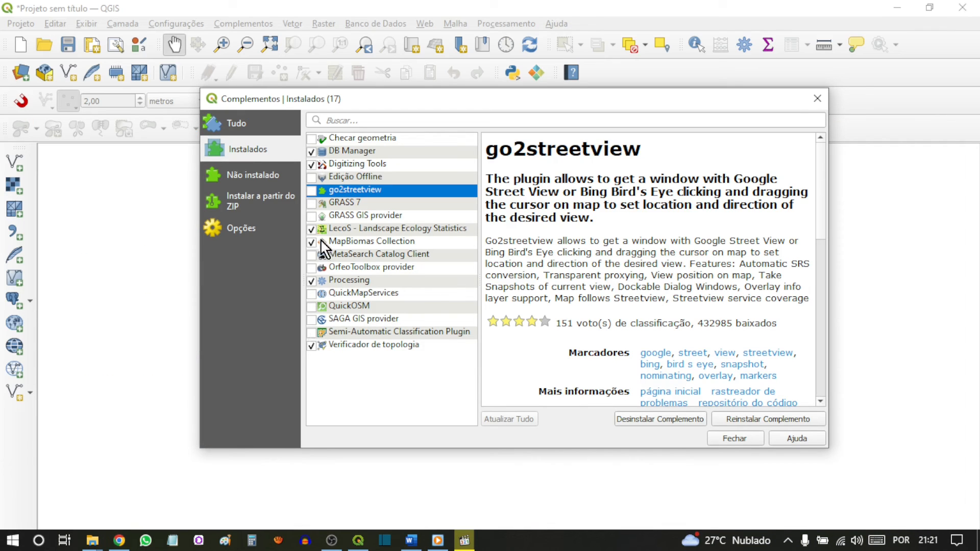
{"action": "left_click", "coordinate": [312, 164]}
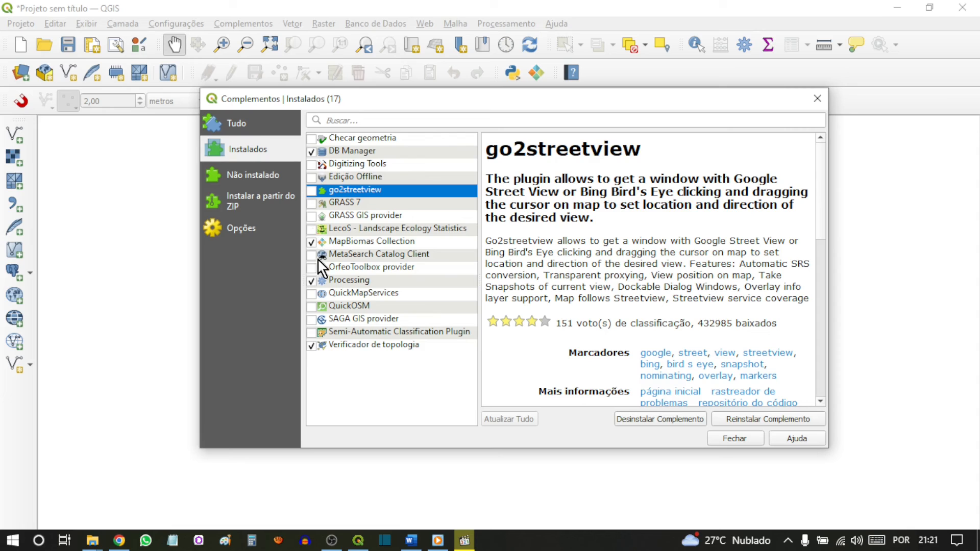
{"action": "left_click", "coordinate": [311, 243]}
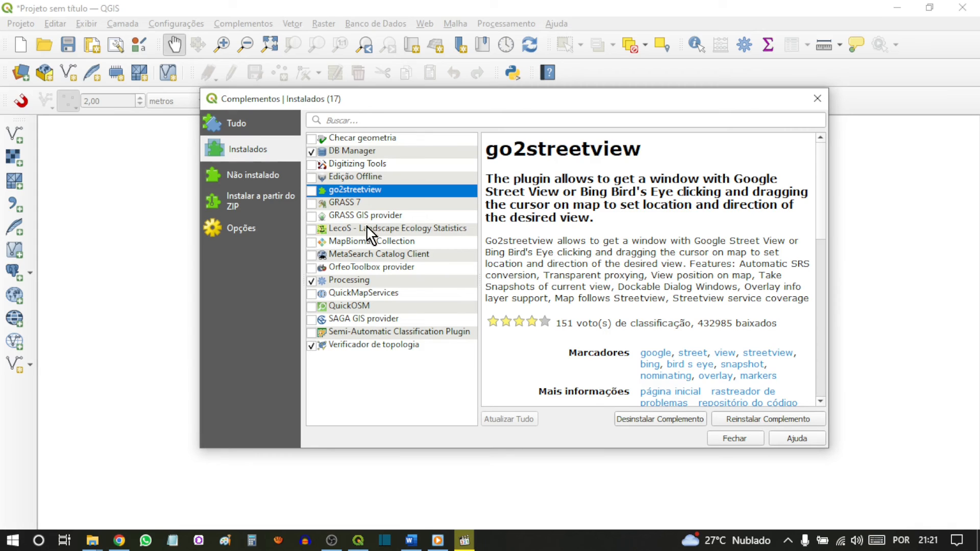
{"action": "left_click", "coordinate": [727, 440]}
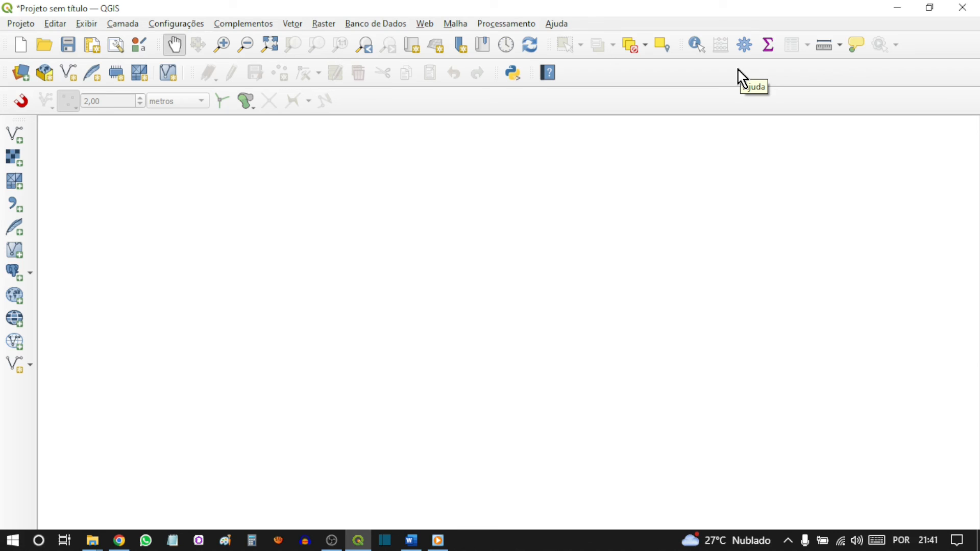
Show the processing toolbox panel (Caixa de Ferramentas de Processamento) and the layers panel (Camadas) beside the map canvas
{"action": "right_click", "coordinate": [806, 26]}
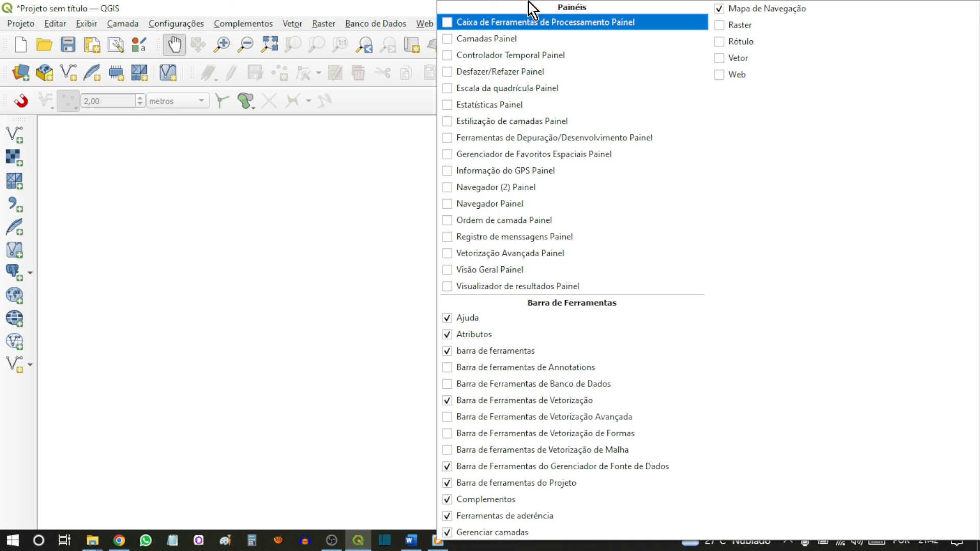
{"action": "left_click", "coordinate": [451, 24]}
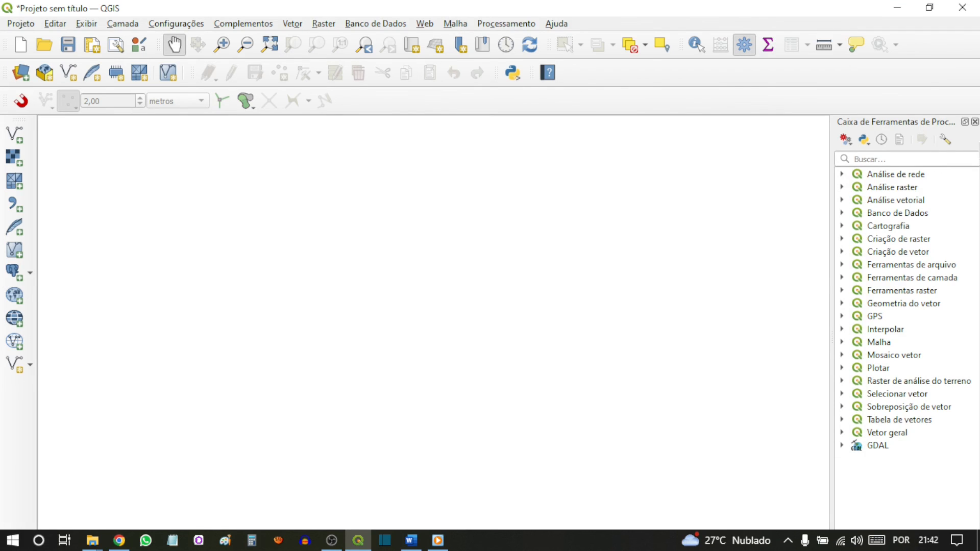
{"action": "right_click", "coordinate": [805, 30]}
{"action": "left_click", "coordinate": [449, 39]}
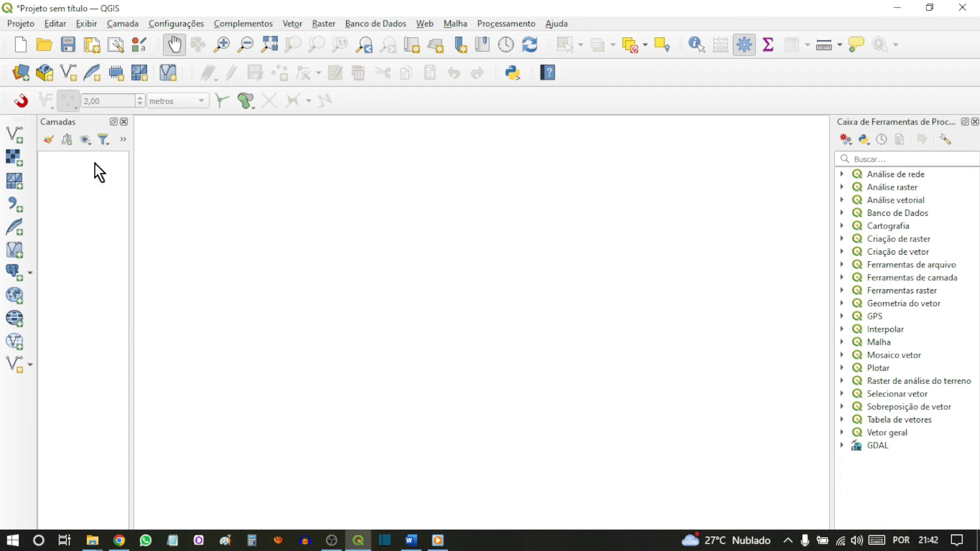
Adjust the panel widths, making the layers panel slightly wider and the processing toolbox panel narrower
{"action": "left_click_drag", "start_coordinate": [131, 212], "coordinate": [172, 217]}
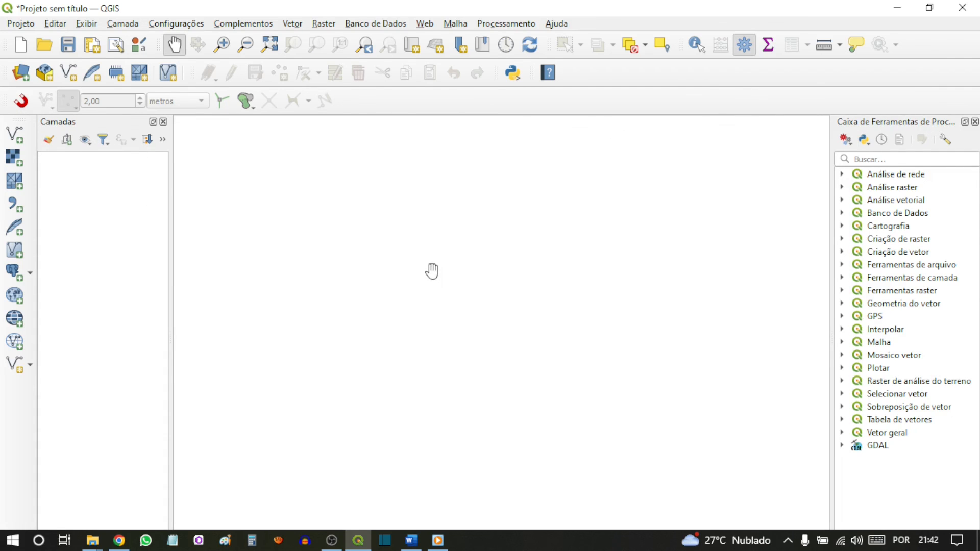
{"action": "mouse_move", "coordinate": [832, 243]}
{"action": "left_mouse_down"}
{"action": "mouse_move", "coordinate": [801, 245]}
{"action": "mouse_move", "coordinate": [848, 245]}
{"action": "left_mouse_up"}
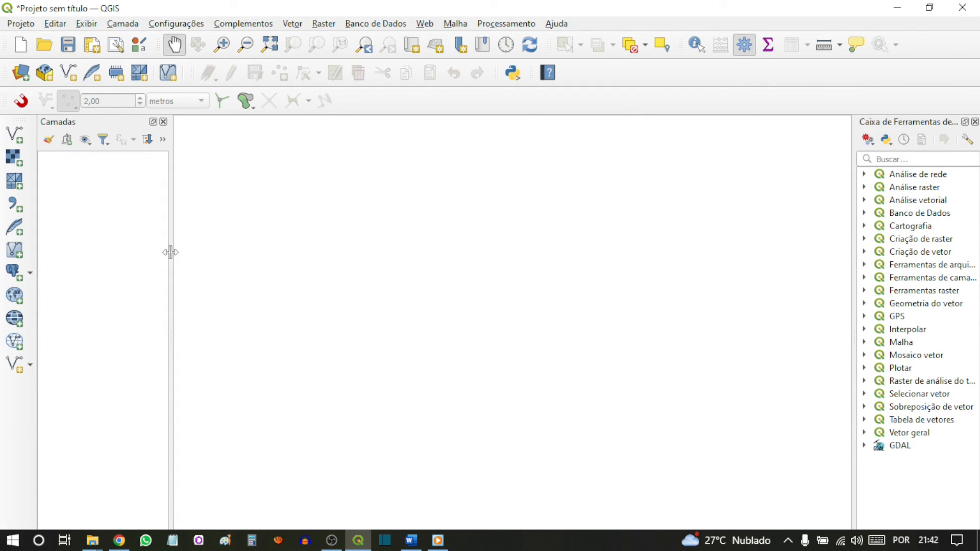
{"action": "left_click_drag", "start_coordinate": [170, 253], "coordinate": [143, 256]}
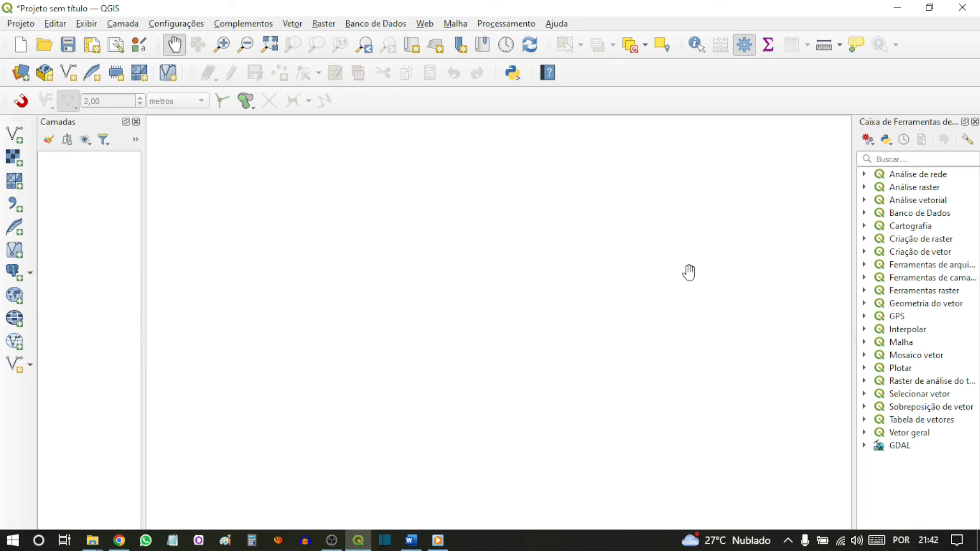